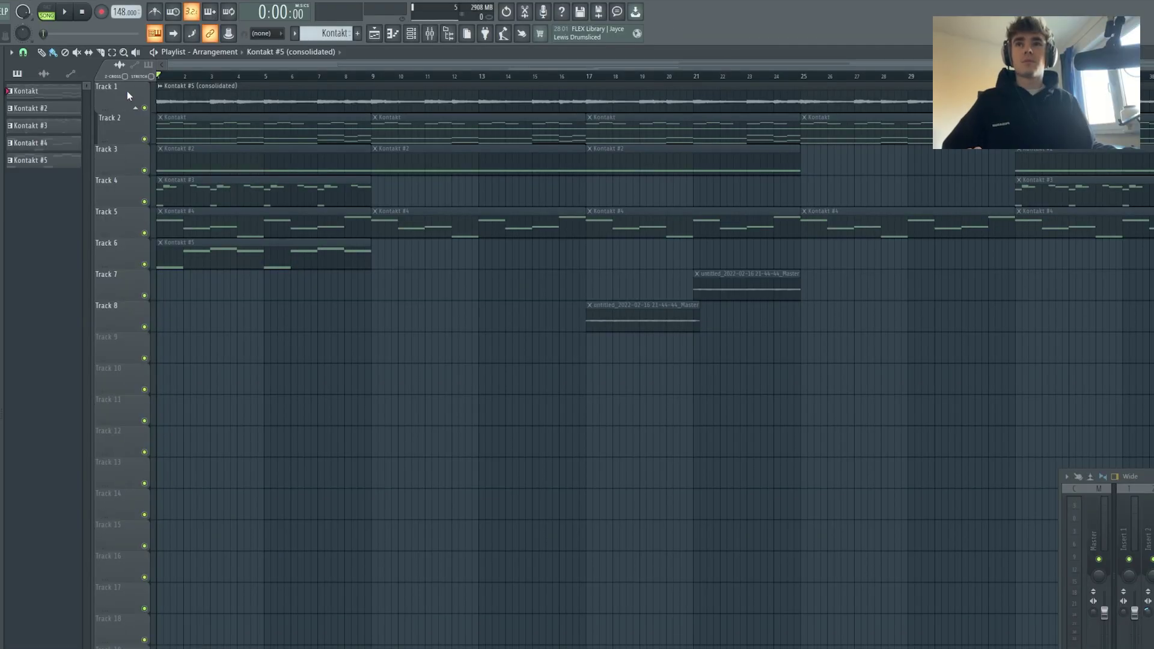
Step: Select and delete all clips in the playlist to clear the arrangement
drag(127, 91, 139, 384)
drag(281, 104, 575, 103)
key(Delete)
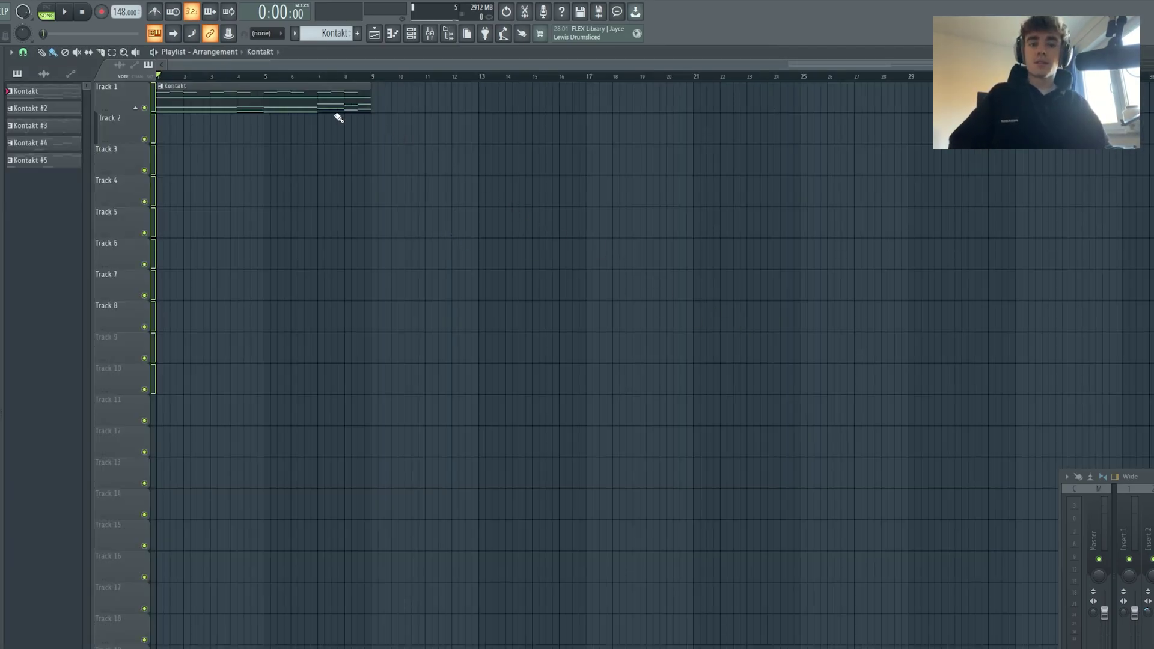
Step: Open the Kontakt clip on Track 1 in the piano roll, play it back and examine its melody and bass notes
double_click(301, 100)
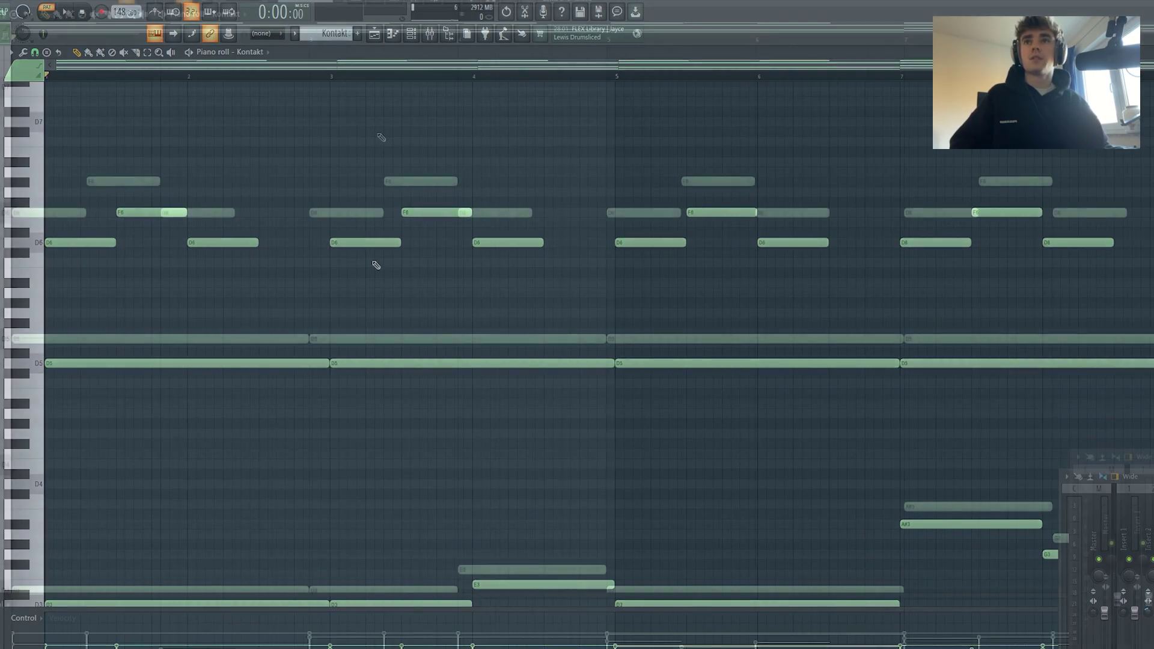
key(space)
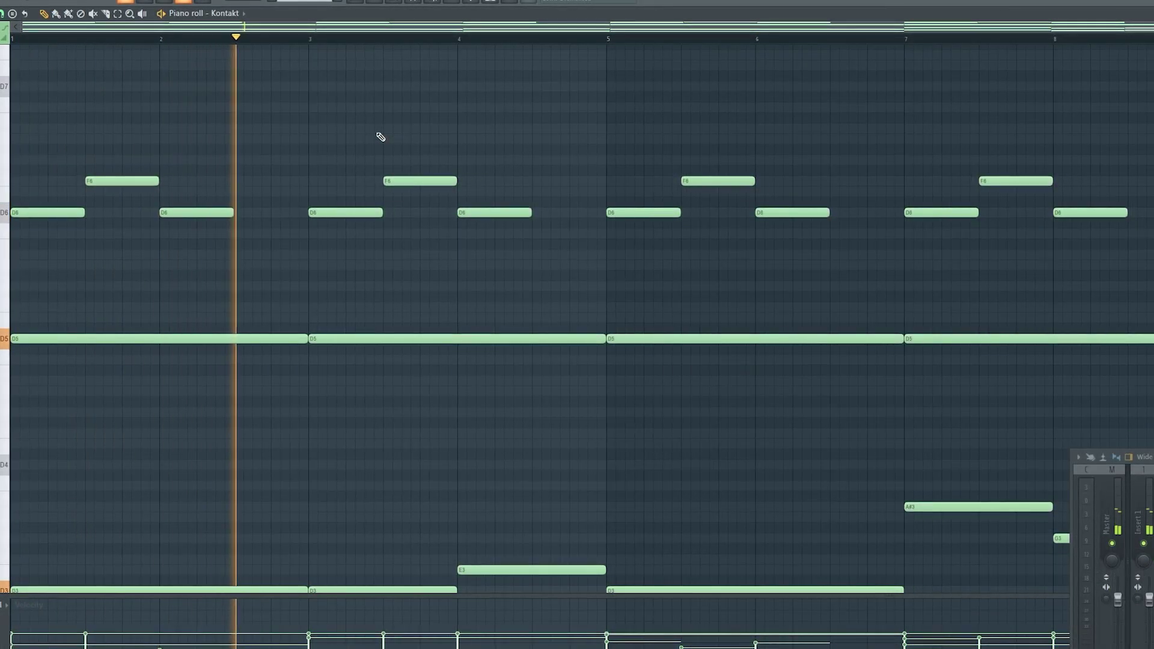
scroll(380, 136, down, 1)
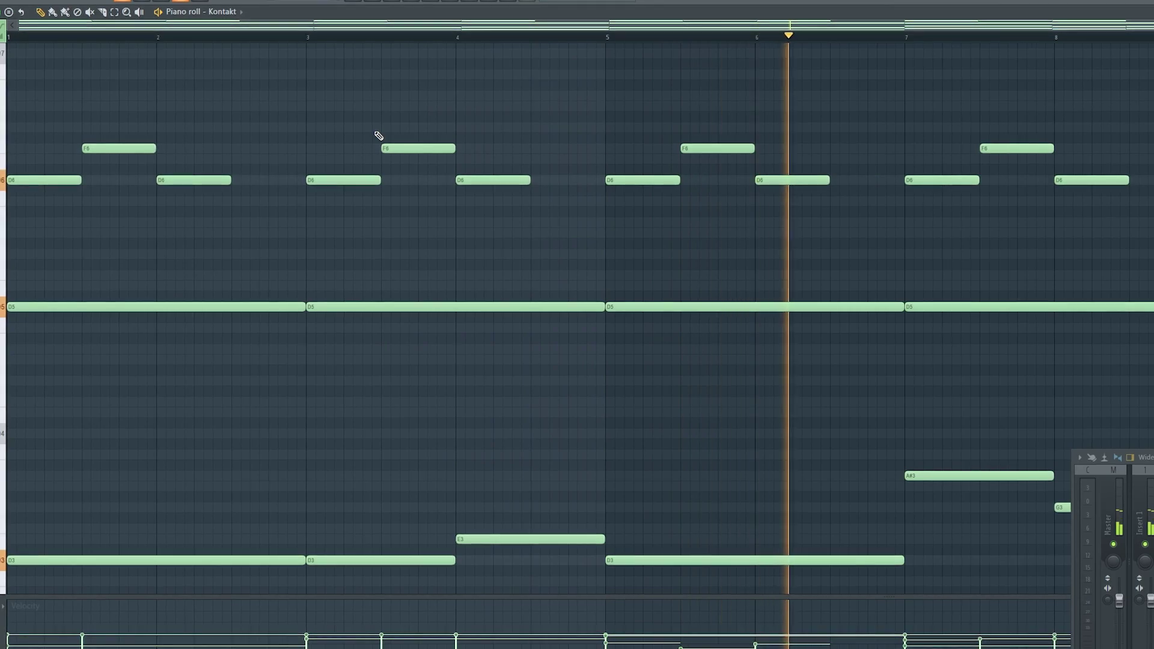
scroll(376, 137, down, 1)
scroll(375, 137, down, 5)
scroll(374, 133, up, 6)
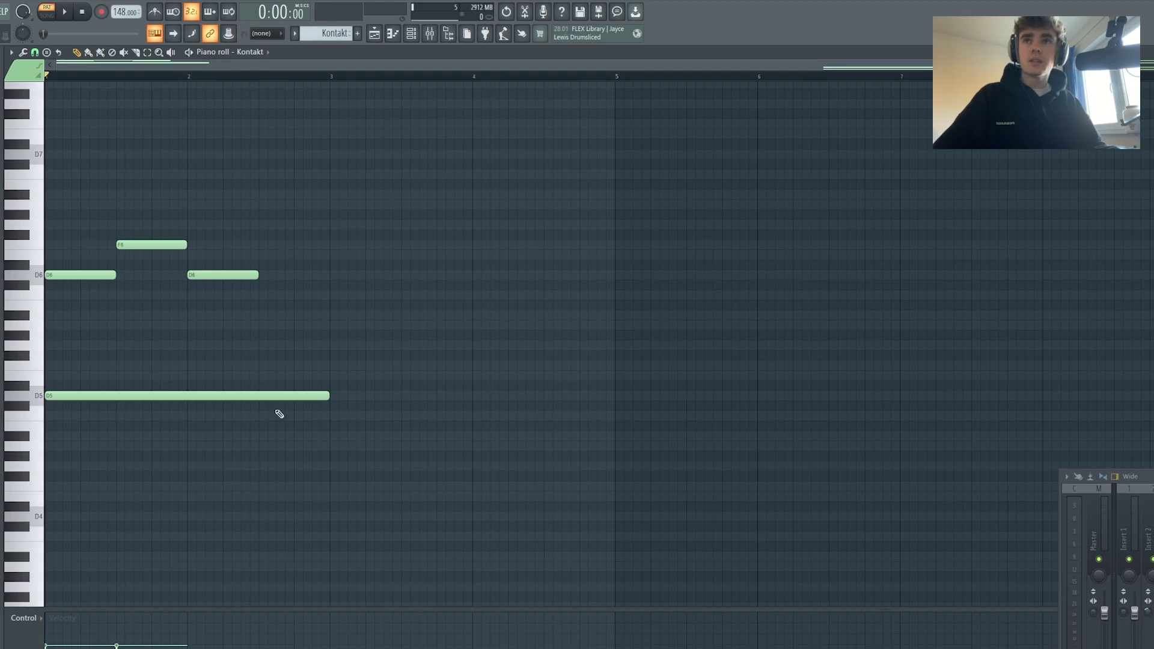
Step: Play back the two-bar opening phrase and duplicate all its notes into bars 3 and 4
key(space)
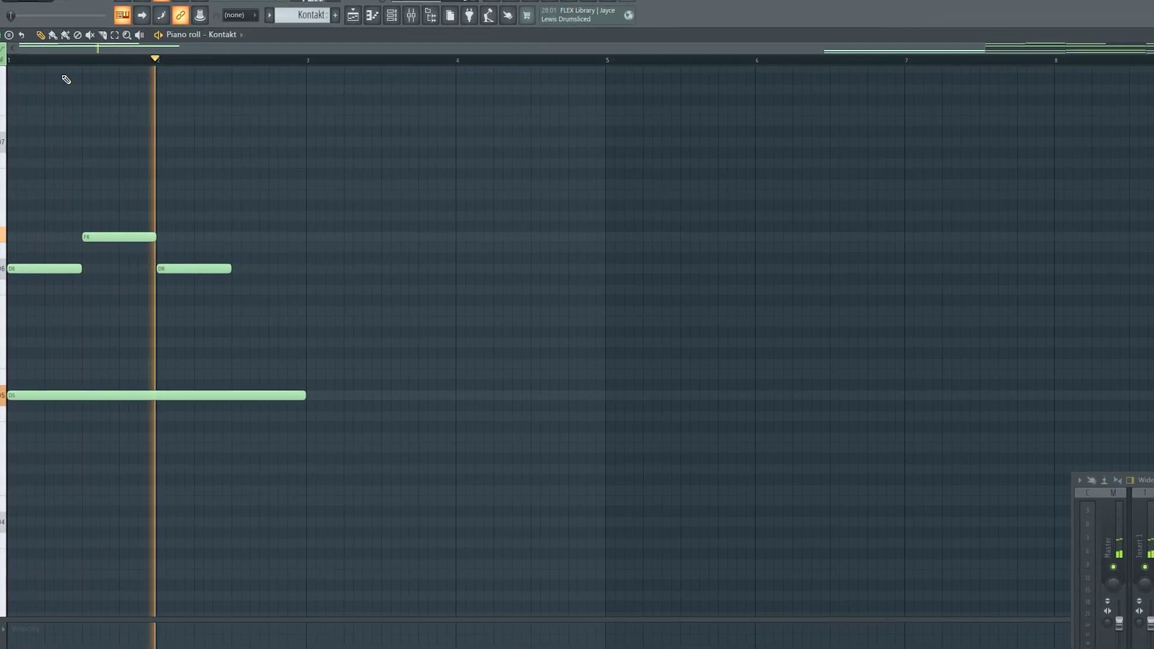
key(space)
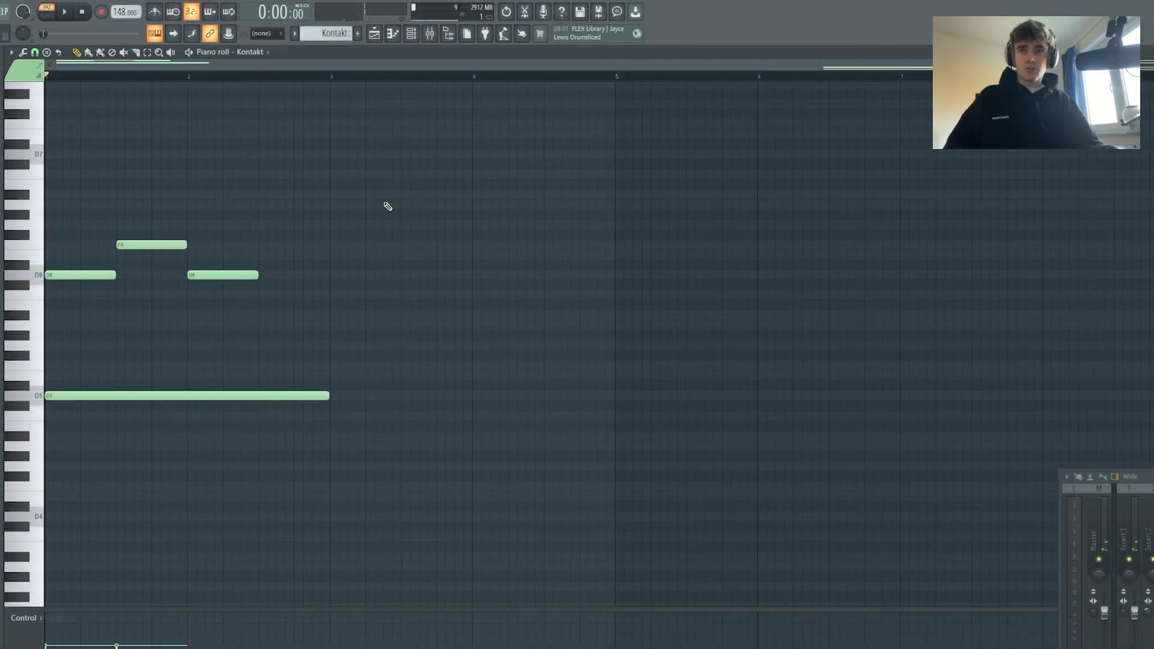
key(ctrl+a)
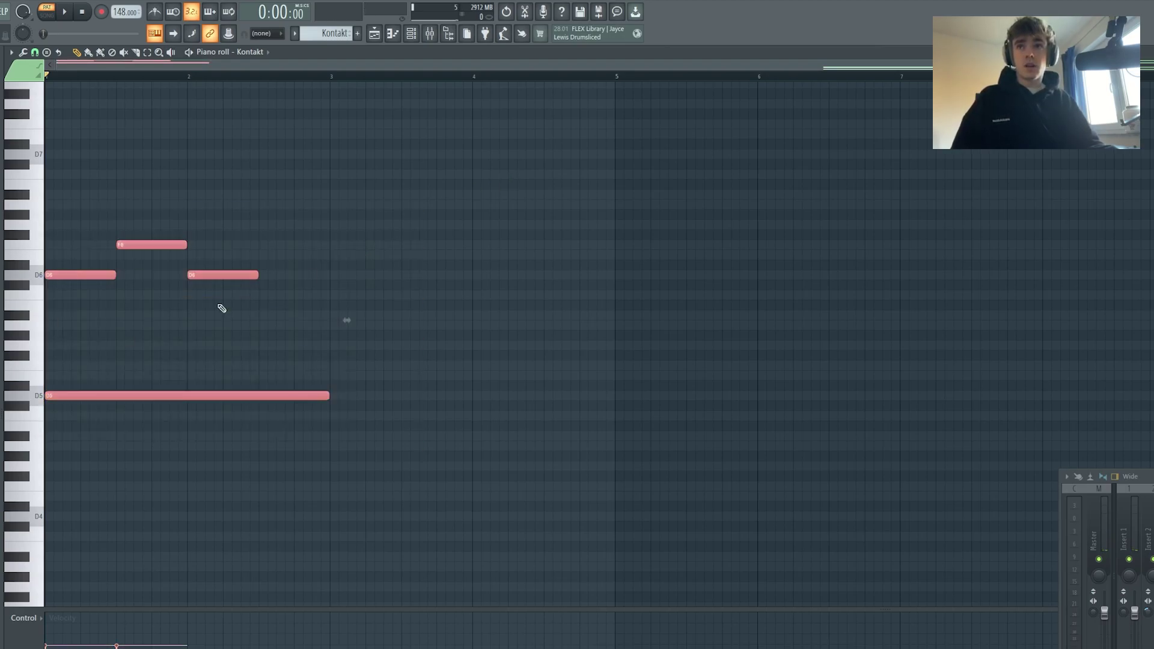
key(ctrl+b)
key(ctrl+d)
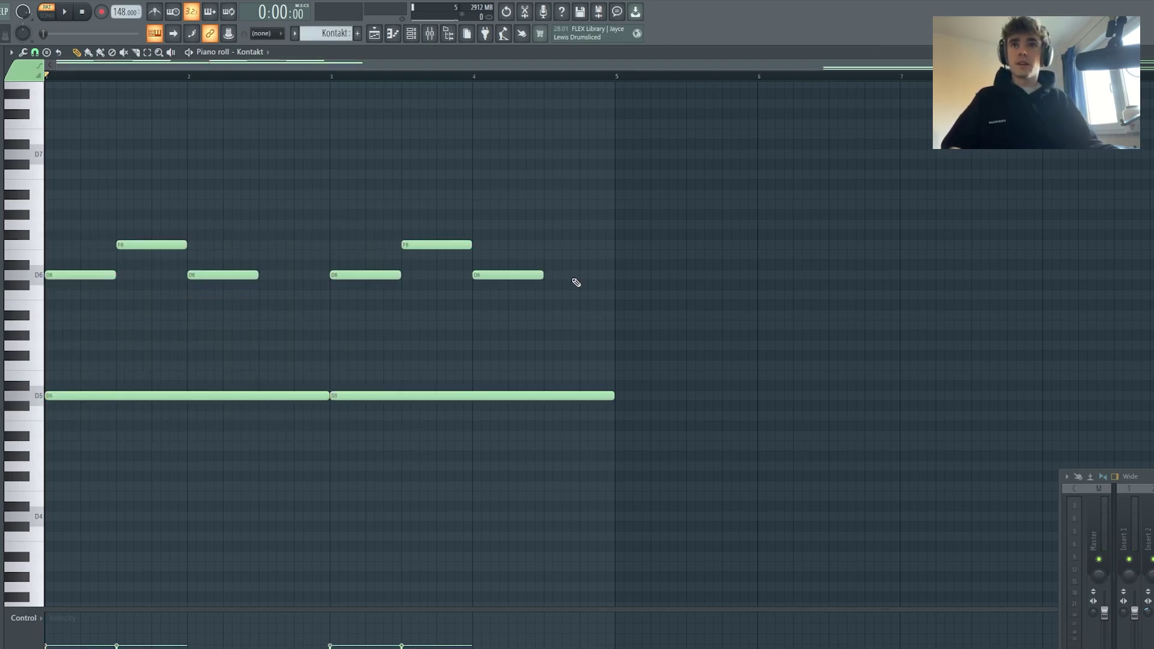
Step: Duplicate the bar 3 bass notes D3 and D2 into bar 4, raise the copies to E3 and E2, and play the result
scroll(576, 282, down, 10)
scroll(228, 433, up, 5)
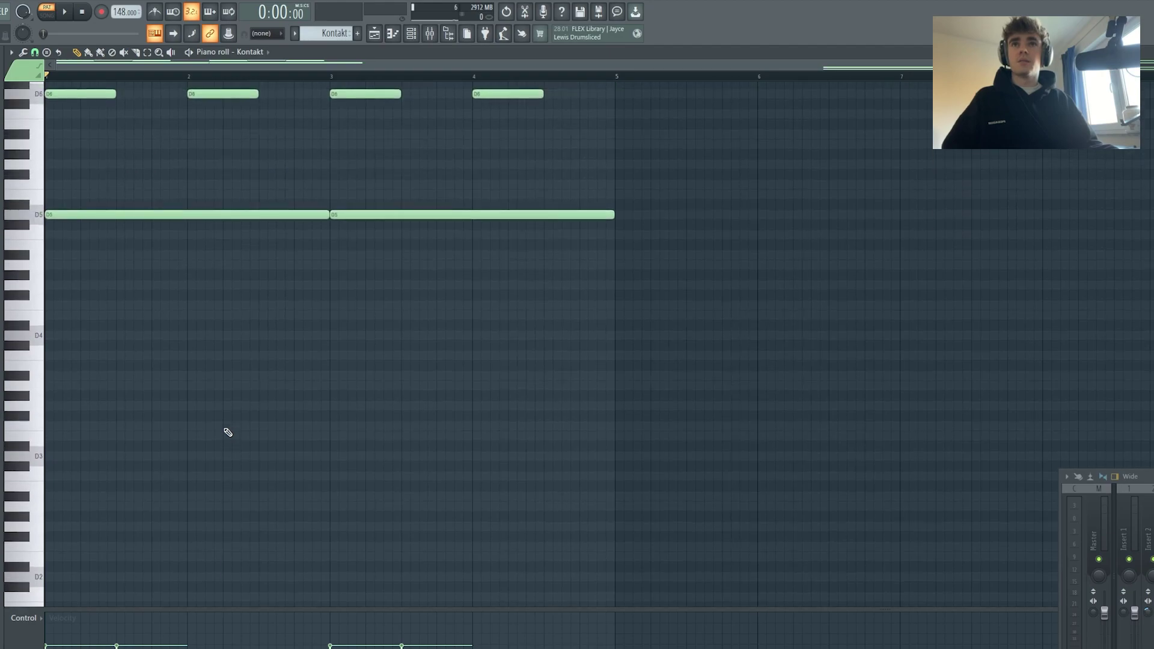
scroll(228, 435, down, 4)
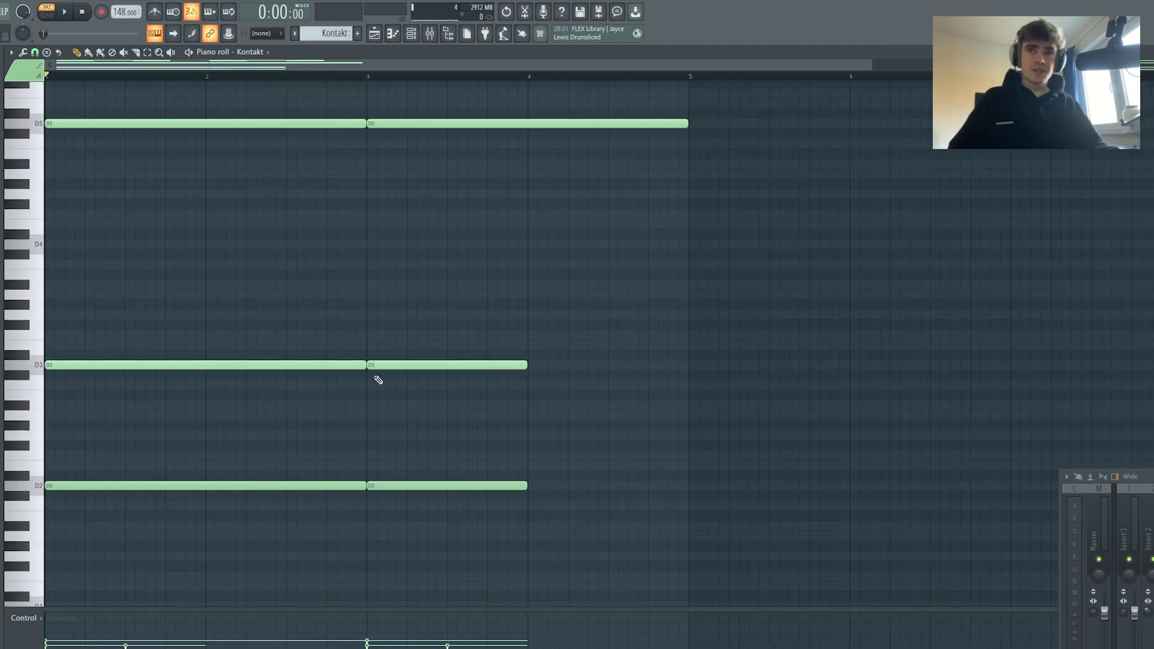
drag(407, 323, 422, 533)
key(ctrl+b)
drag(550, 489, 555, 468)
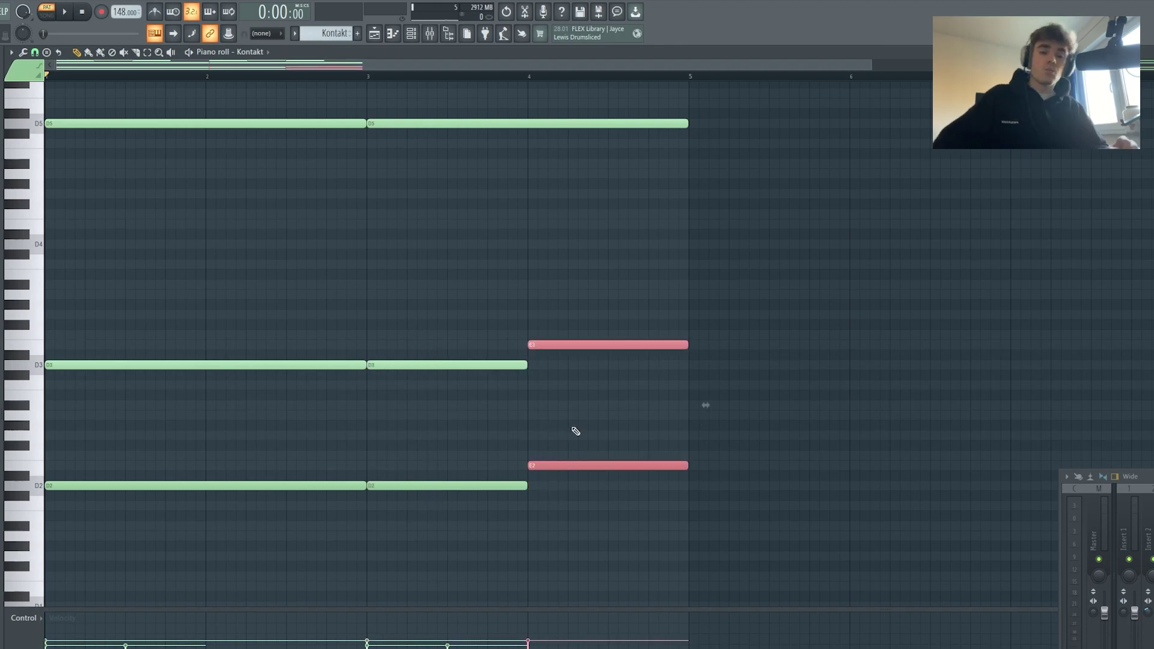
key(space)
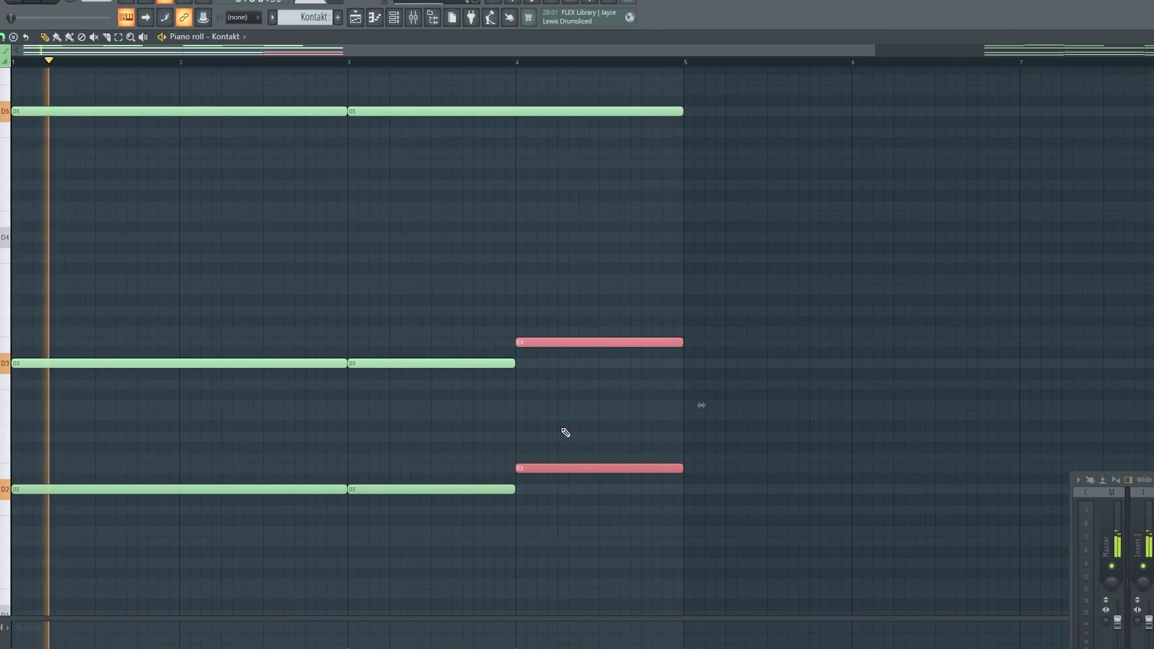
ctrl+click(478, 294)
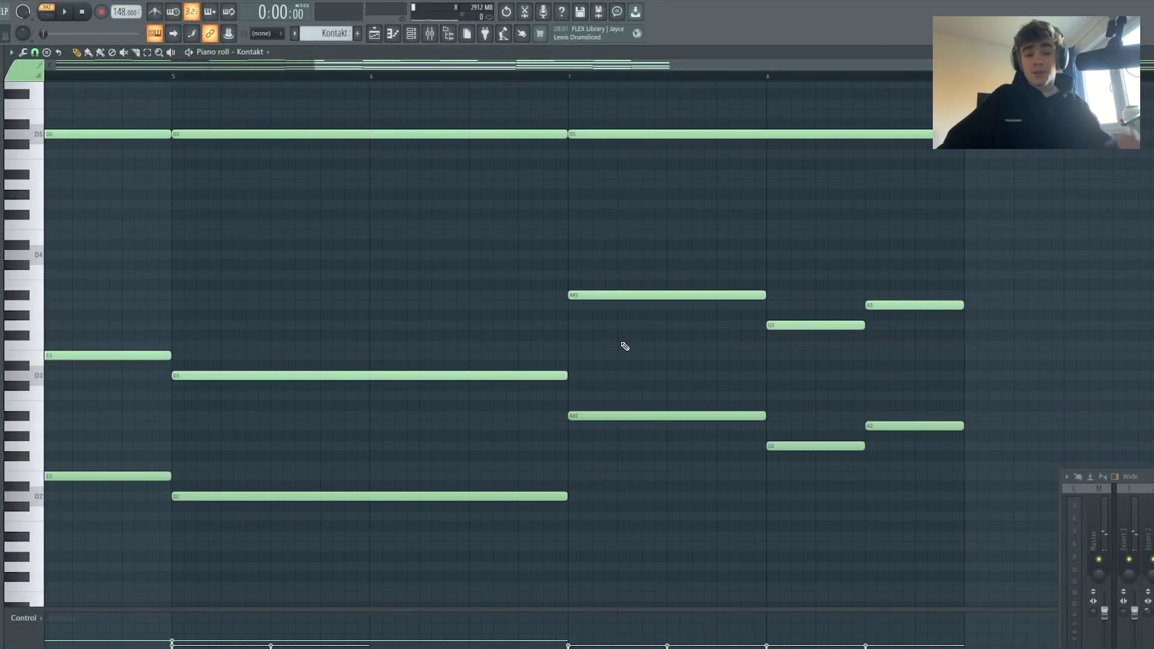
Step: Highlight the upper bass notes in bars 7 and 8, clear the selection, and review the effects on mixer Insert 1
drag(628, 241, 774, 366)
ctrl+click(635, 238)
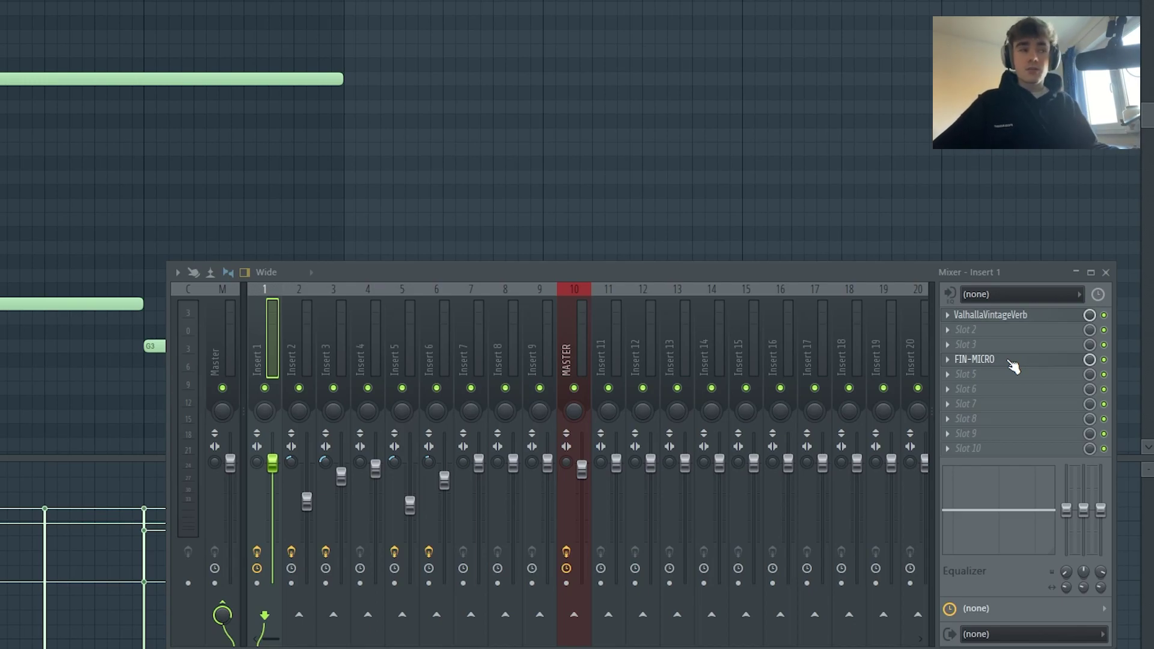
click(1074, 375)
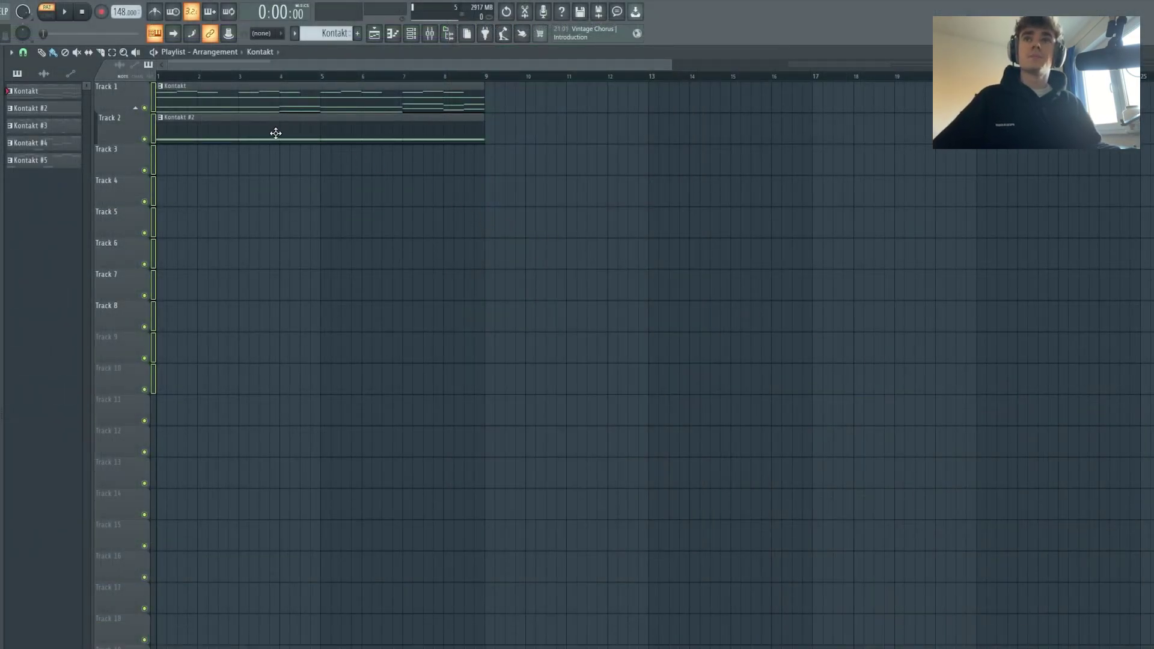
Step: Open the Kontakt #2 clip's notes for review and play back the Kontakt #3 pattern
double_click(260, 132)
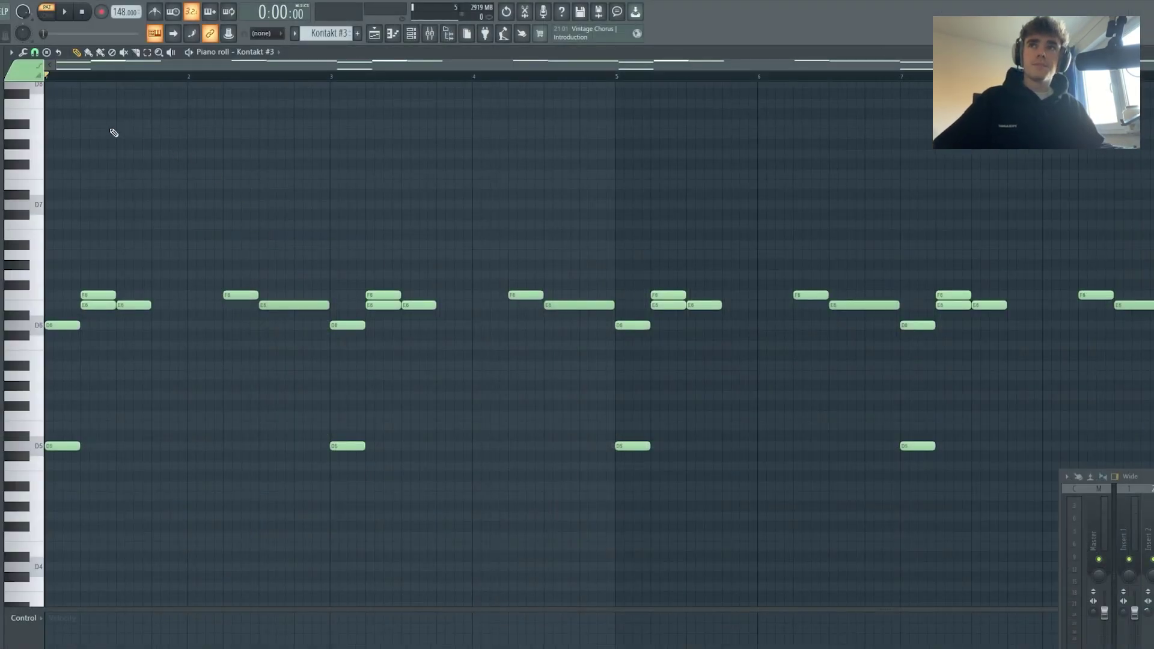
click(64, 11)
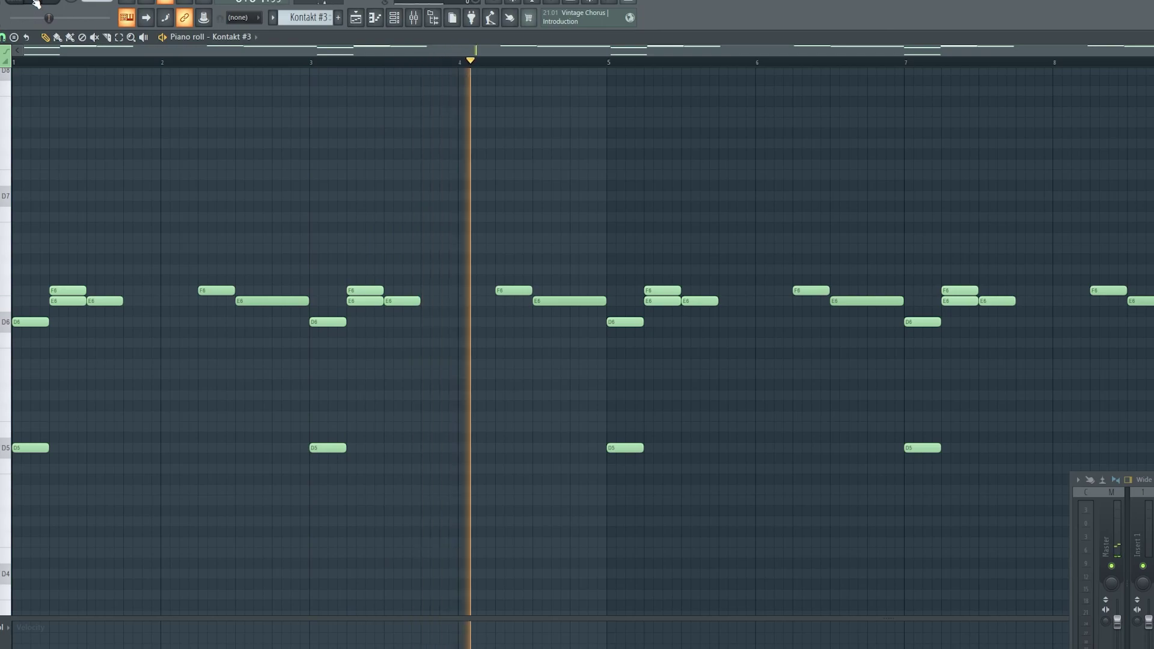
click(51, 0)
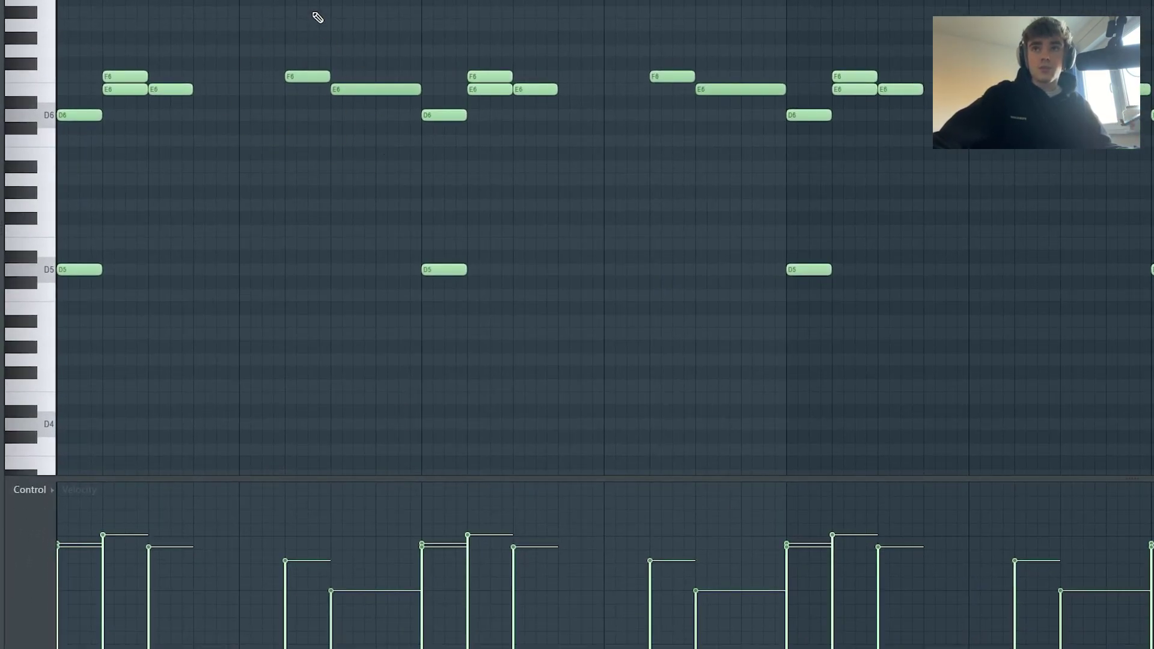
Step: Check the mixer and play back the stacked Kontakt, Kontakt #2 and Kontakt #3 clips in the playlist
key(F9)
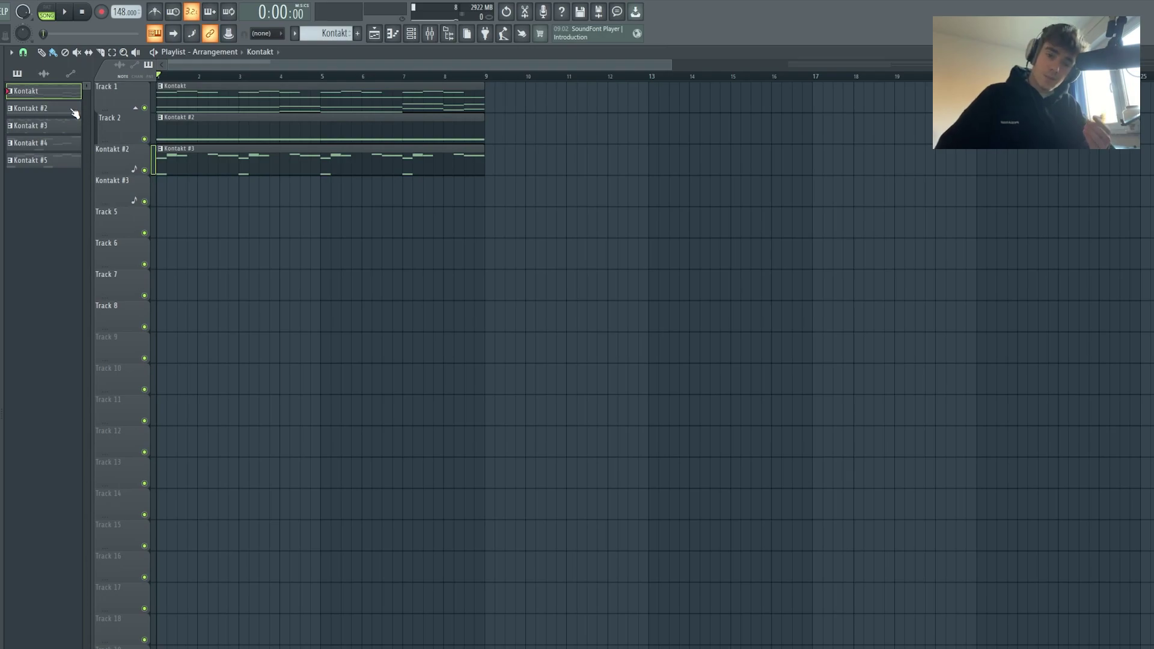
key(space)
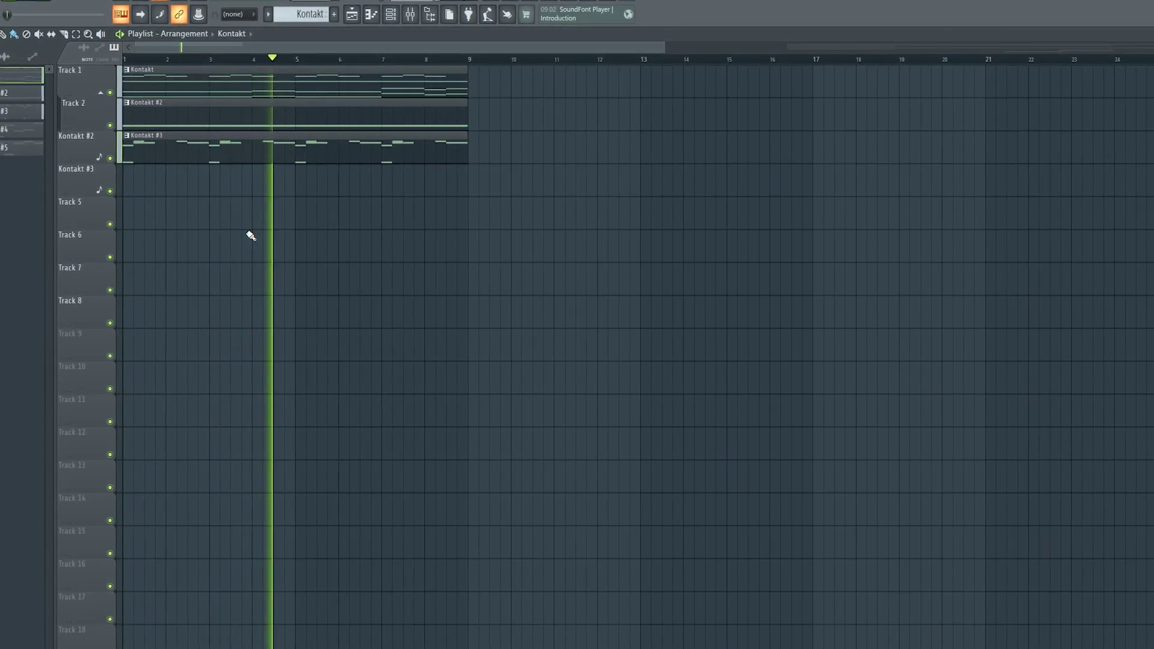
key(space)
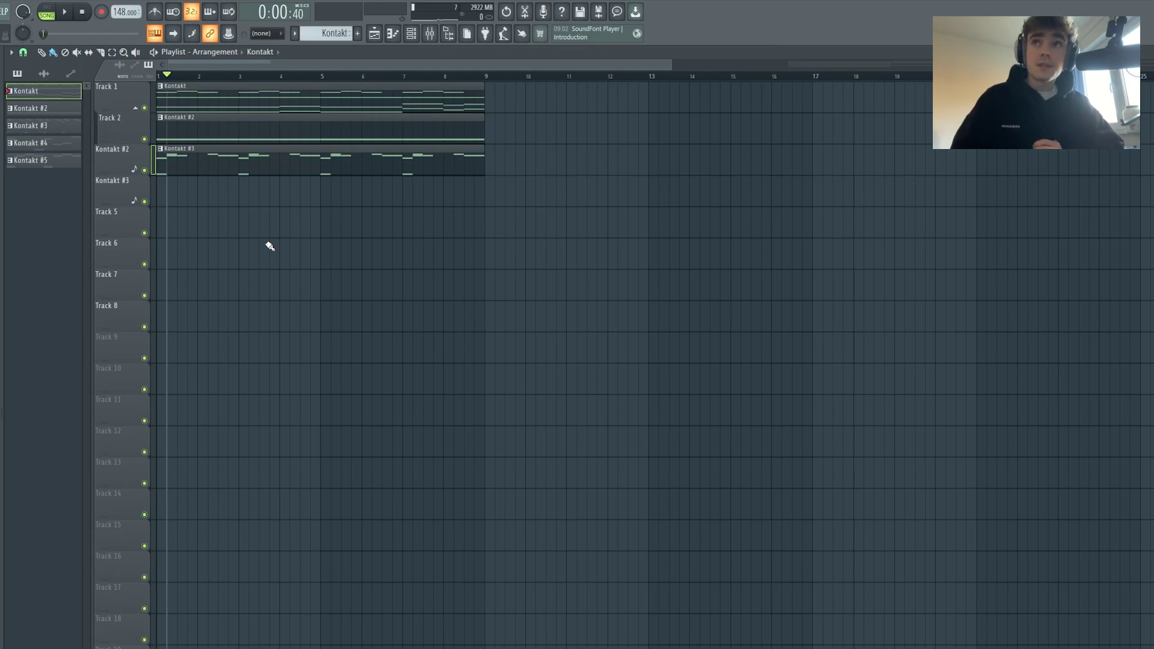
Step: Place the Kontakt #4 pattern at bar 1 on the track below the Kontakt #3 clip, open its notes and play them
click(207, 196)
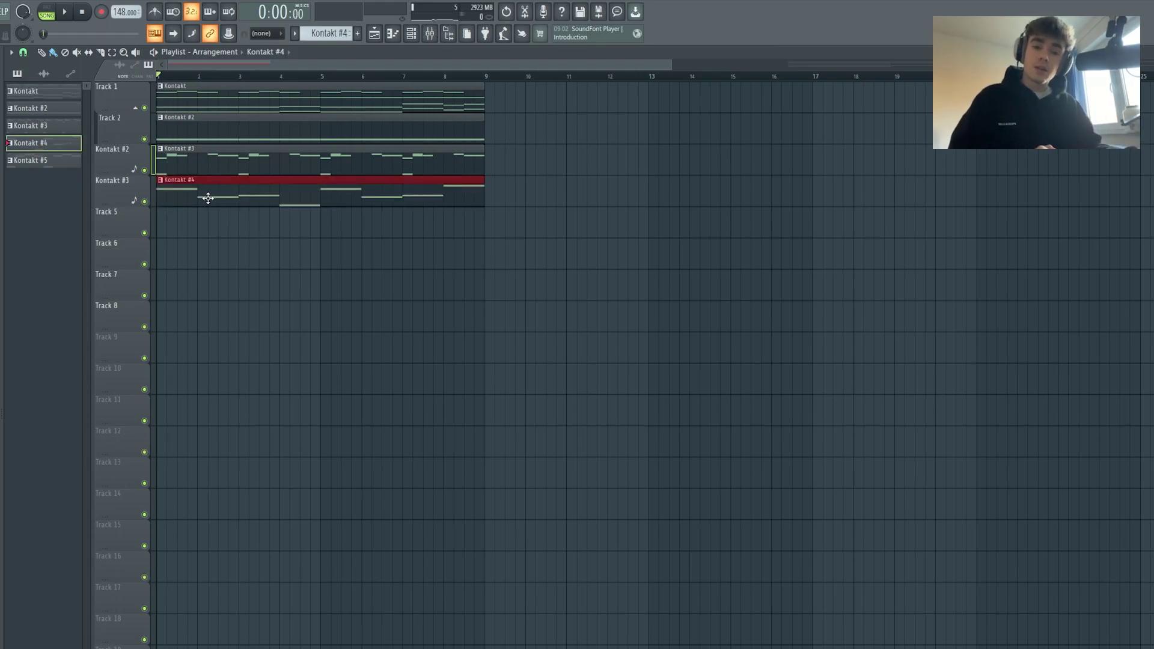
double_click(206, 198)
key(space)
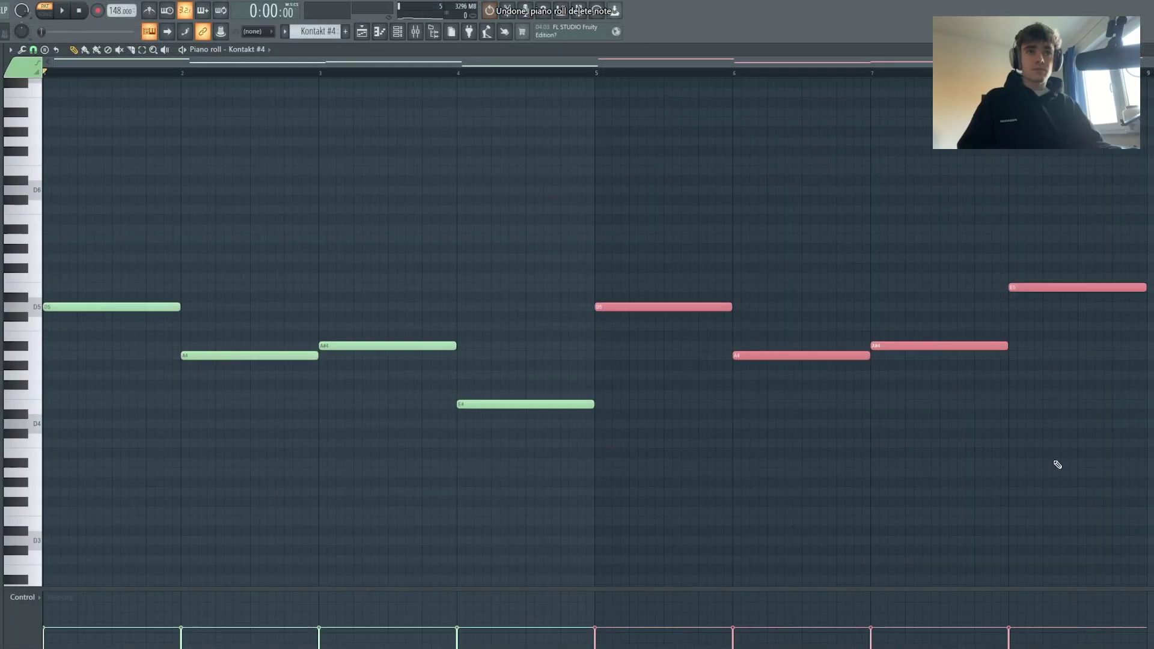
Step: Replace the Kontakt #4 notes in bars 5 to 8 with a duplicate of the first four bars
key(Delete)
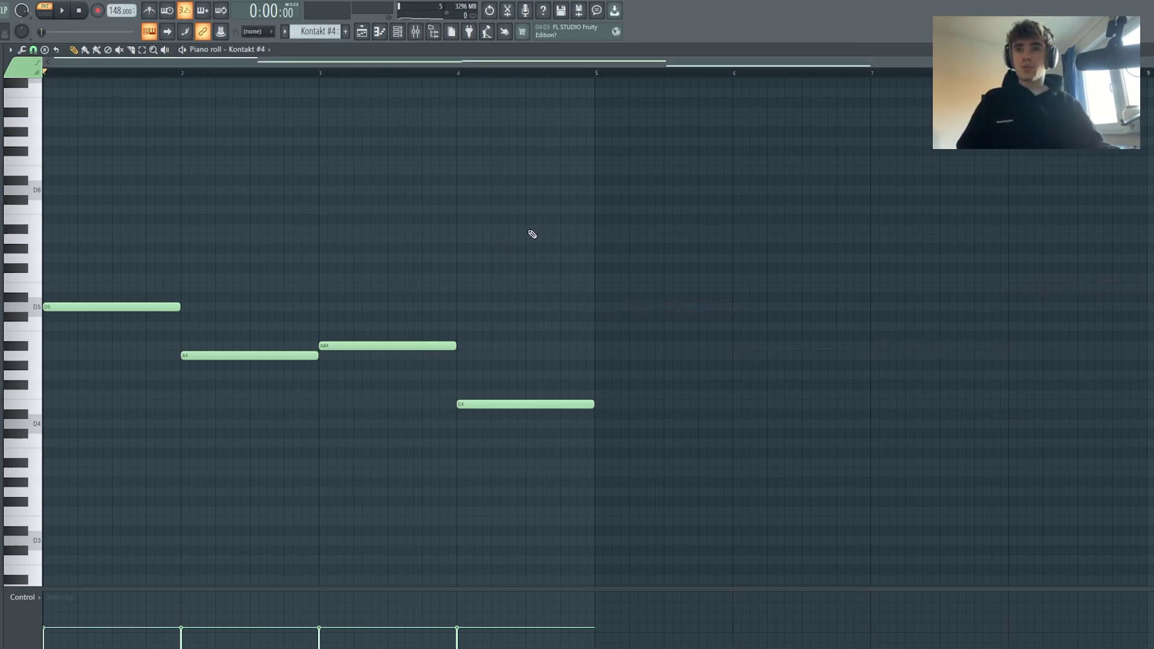
key(ctrl+a)
key(ctrl+b)
Step: Raise the final E4 note in bar 8 by one octave to E5 and clear the selection
click(1125, 405)
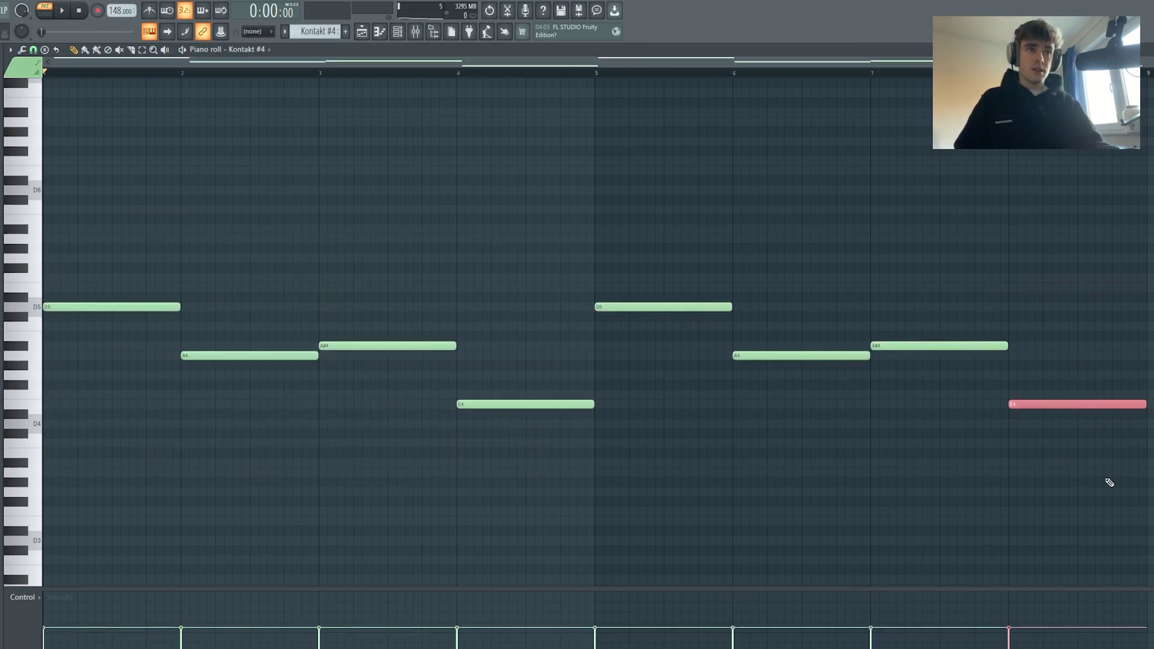
key(ctrl+Up)
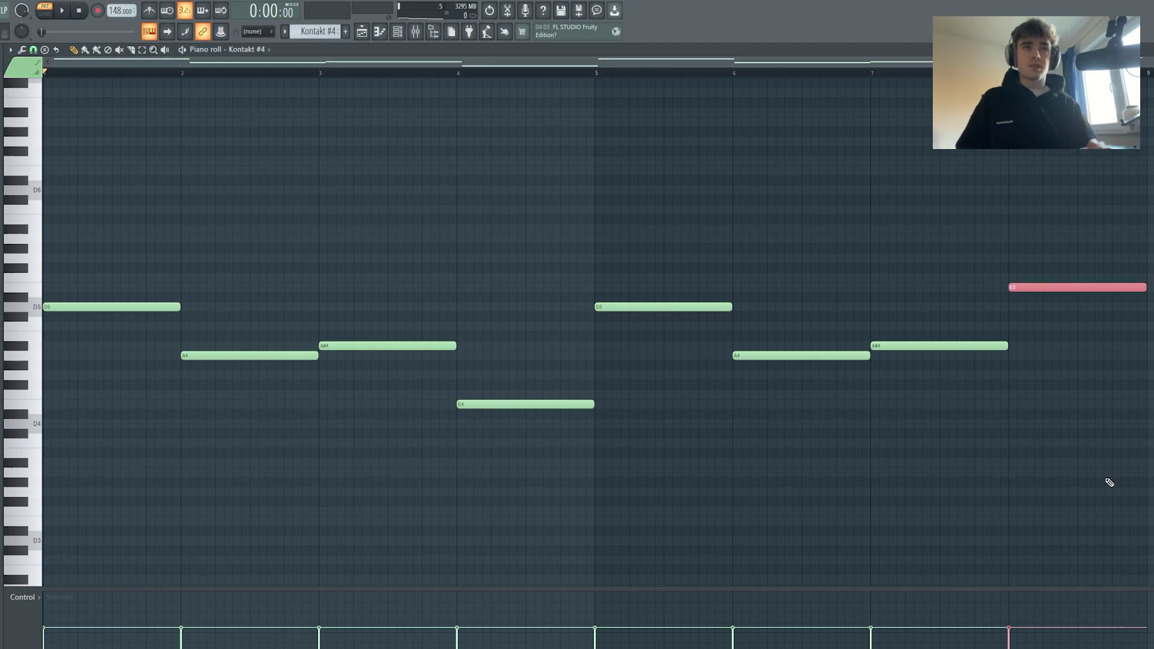
click(1075, 445)
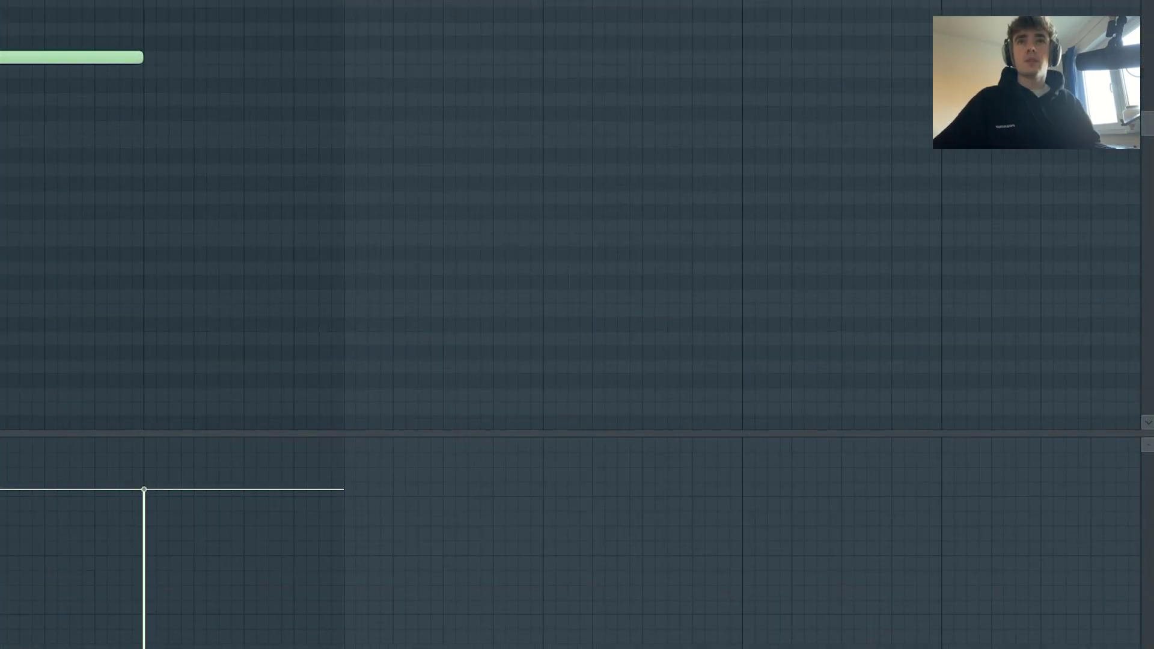
Step: Open the Kontakt #5 clip on Track 5 in the piano roll, play back its melody and check the mixer
key(F9)
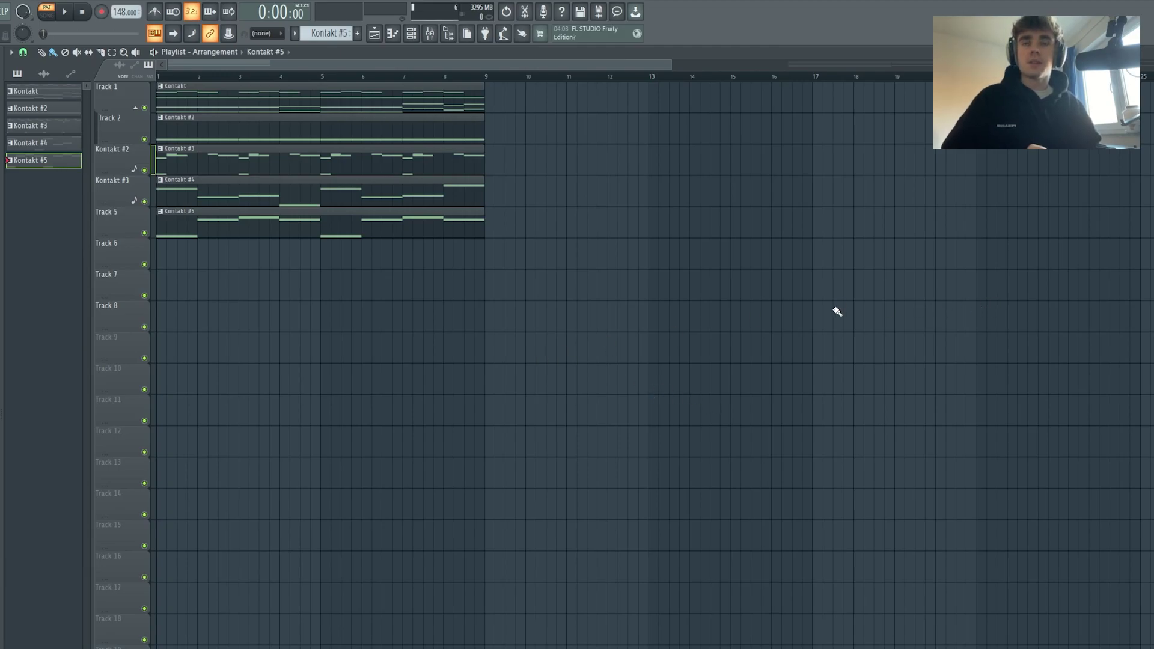
double_click(332, 241)
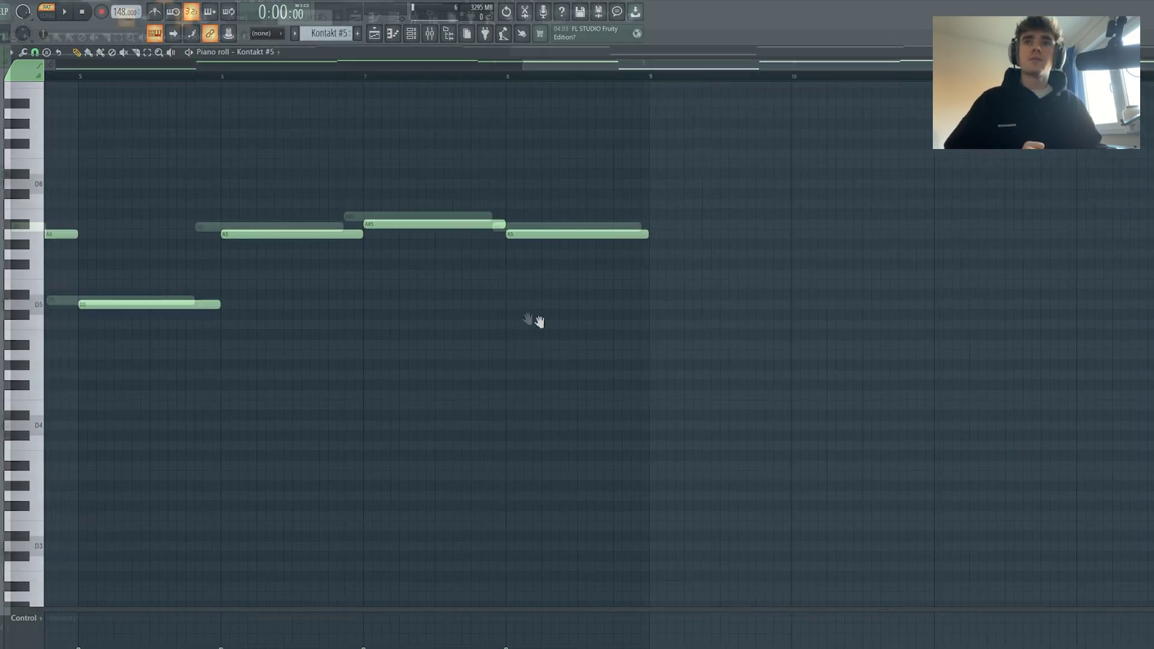
key(space)
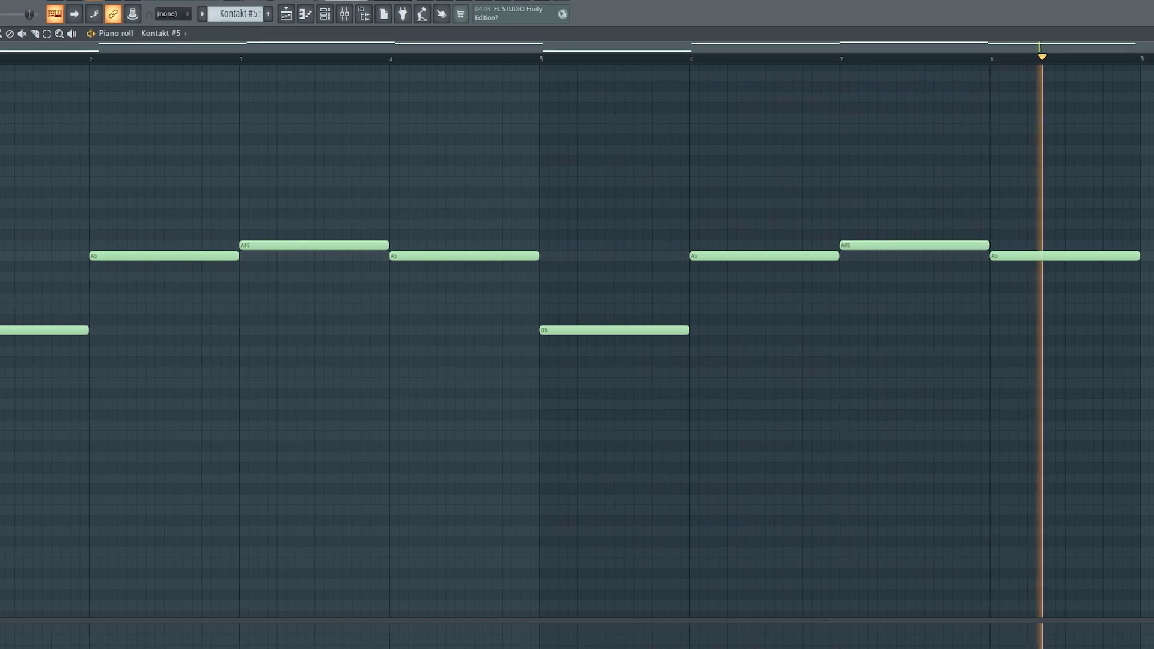
click(347, 17)
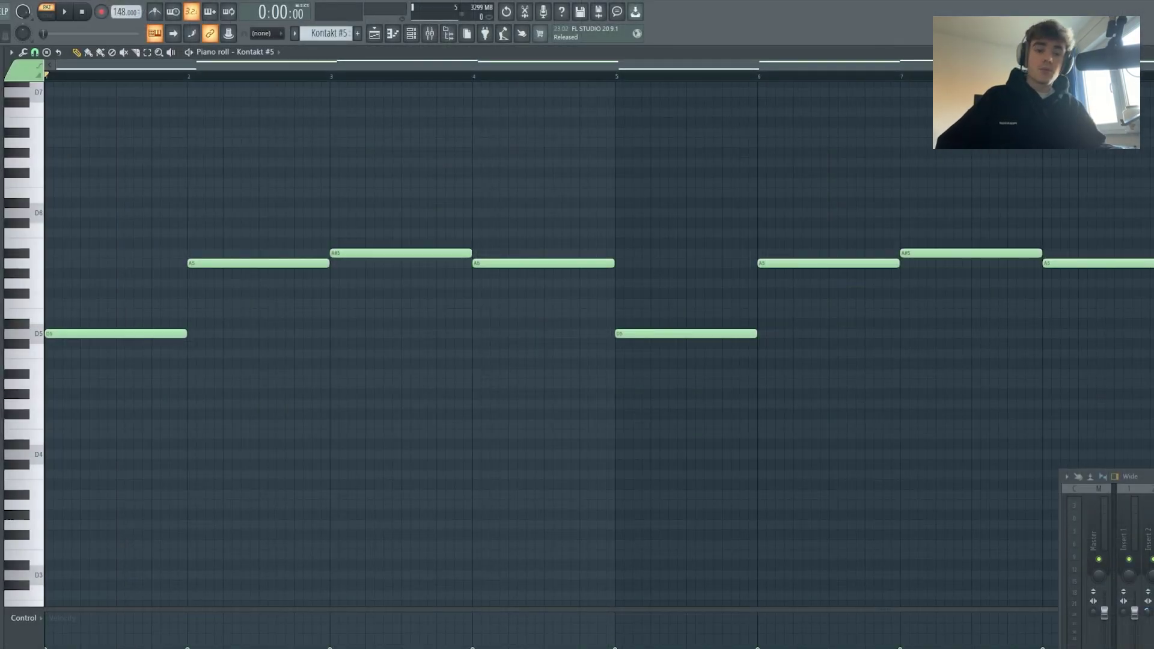
key(space)
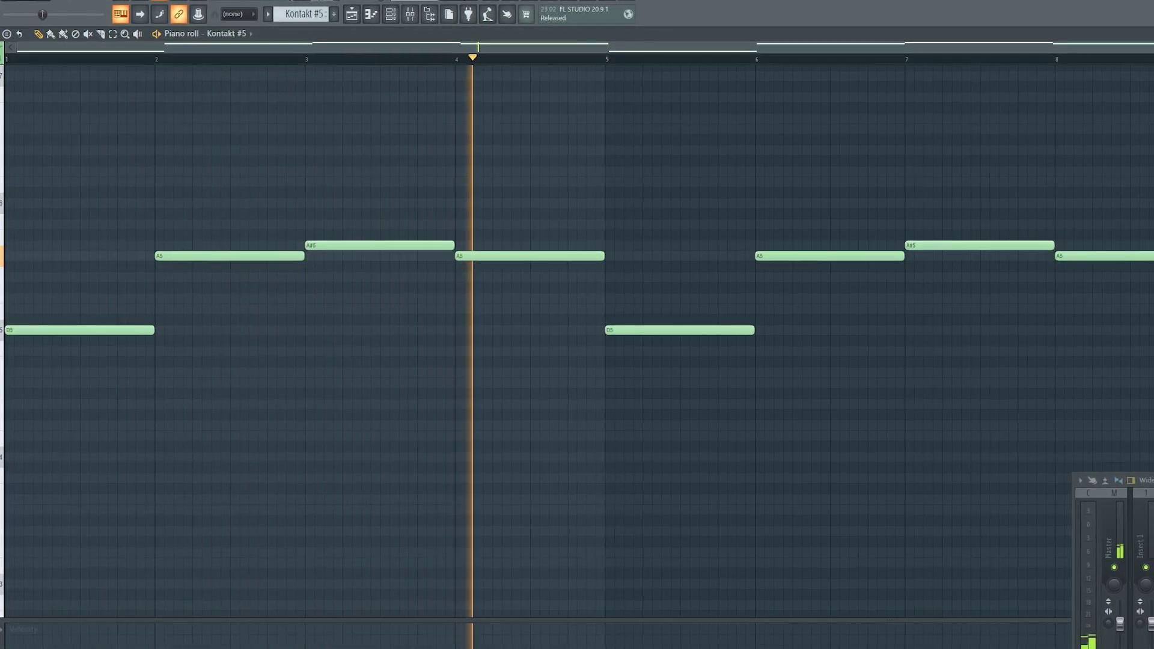
key(space)
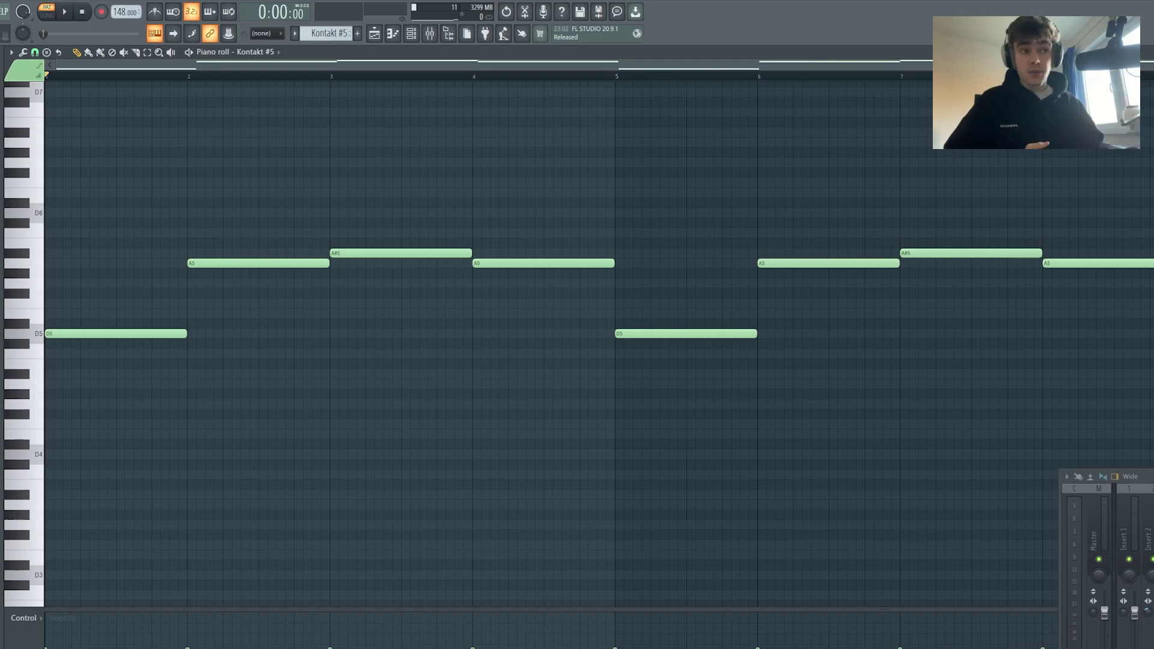
key(space)
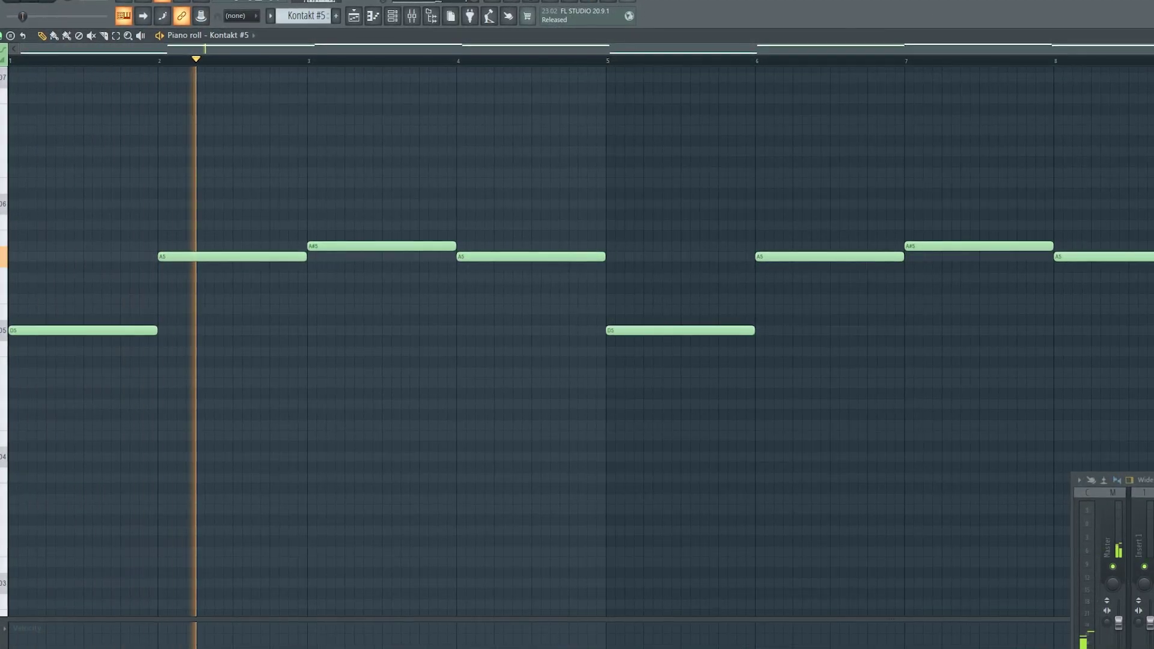
Step: Stop playback, return to the playlist and copy the Kontakt #2 and Kontakt #4 clips from bar 1 onto Tracks 10 and 11
key(space)
key(F5)
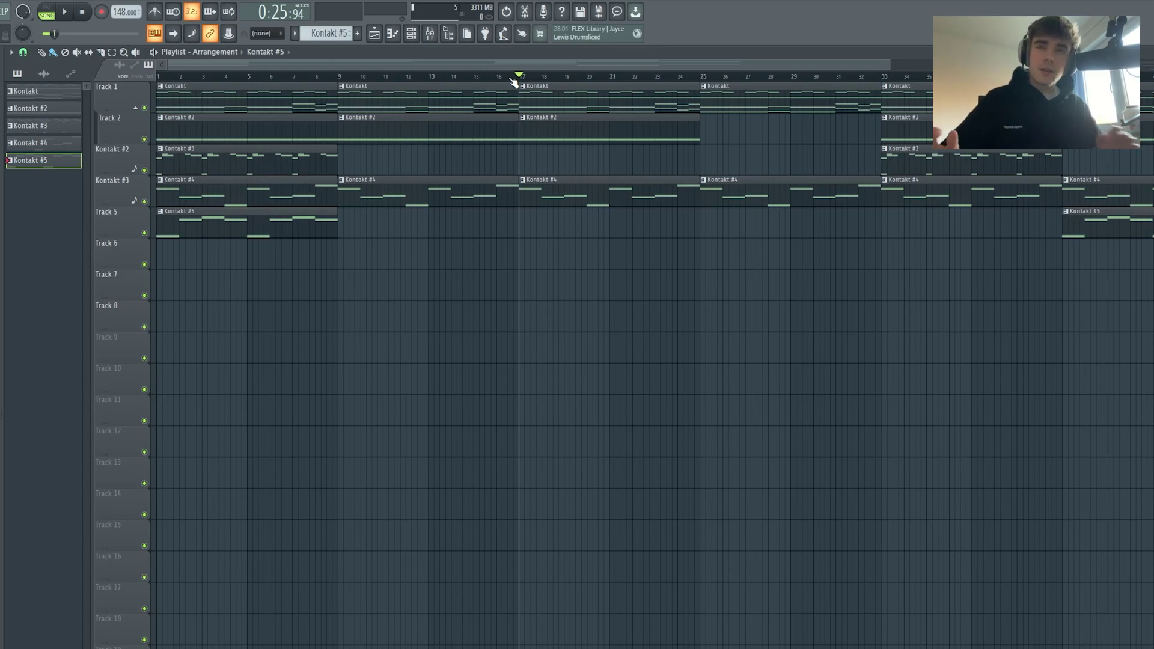
scroll(248, 126, up, 2)
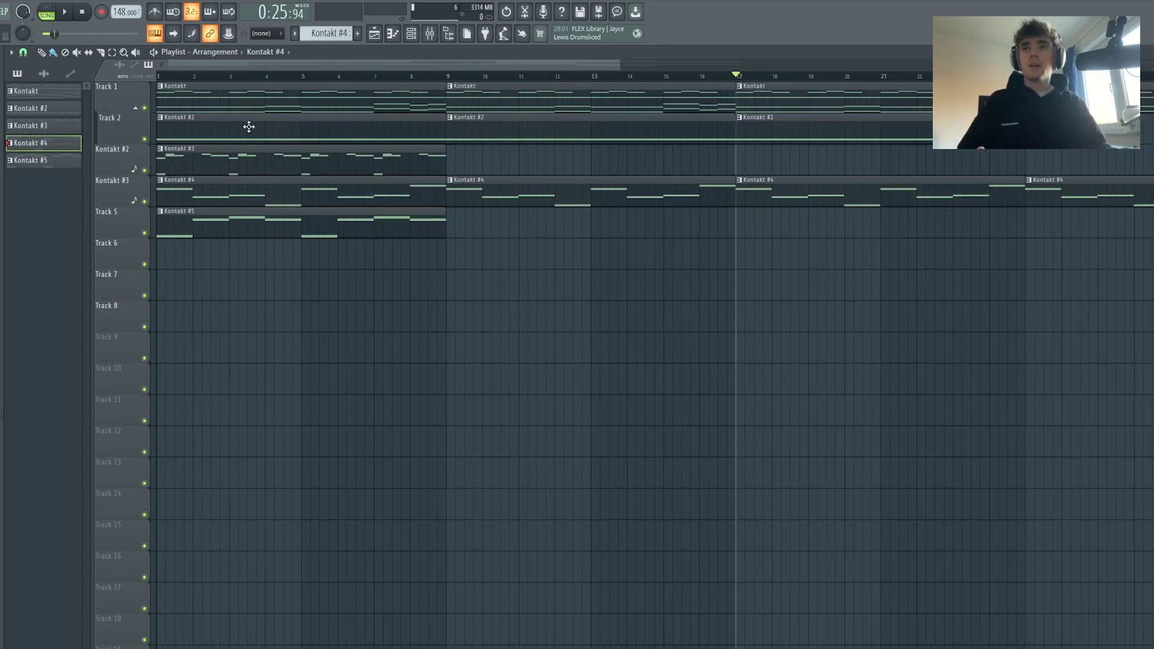
drag(306, 167, 184, 393)
drag(231, 191, 292, 407)
drag(417, 403, 406, 408)
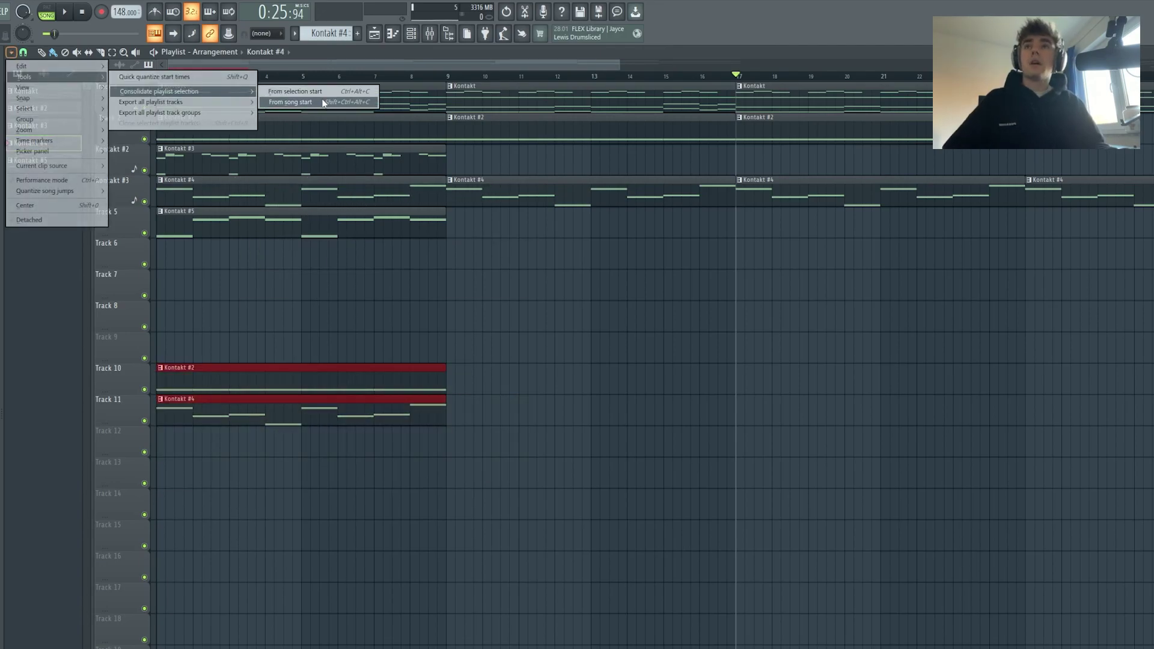
Step: Consolidate the two copied clips from song start into audio, remove the leftover clip on Track 11, and play Track 10 soloed
click(324, 102)
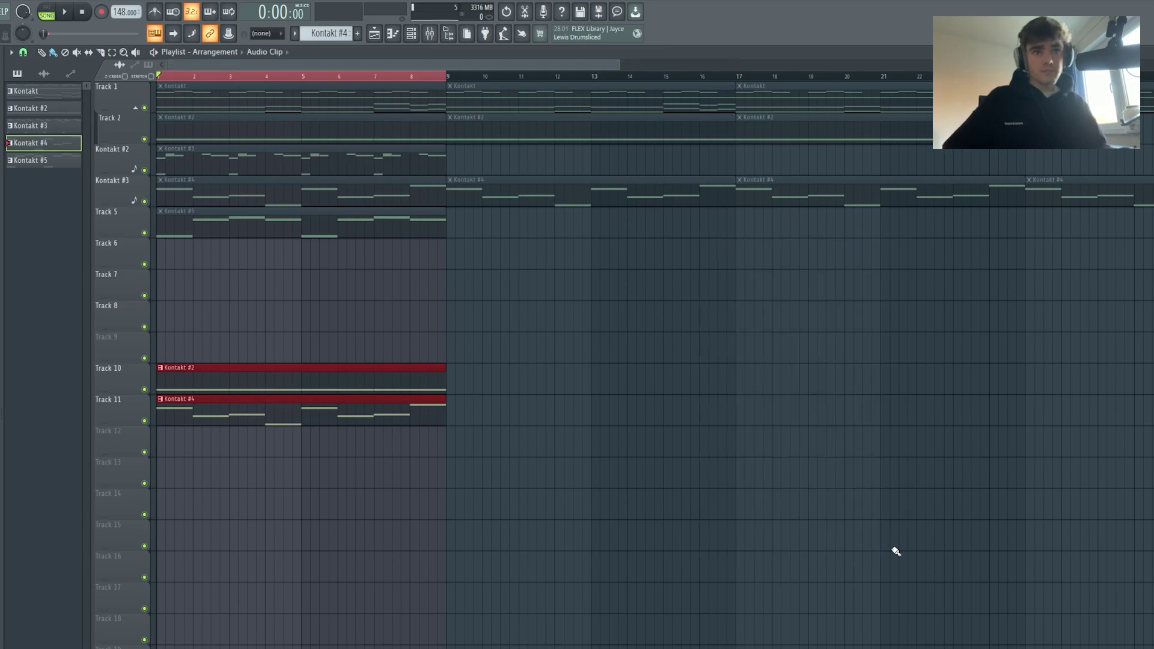
right_click(240, 424)
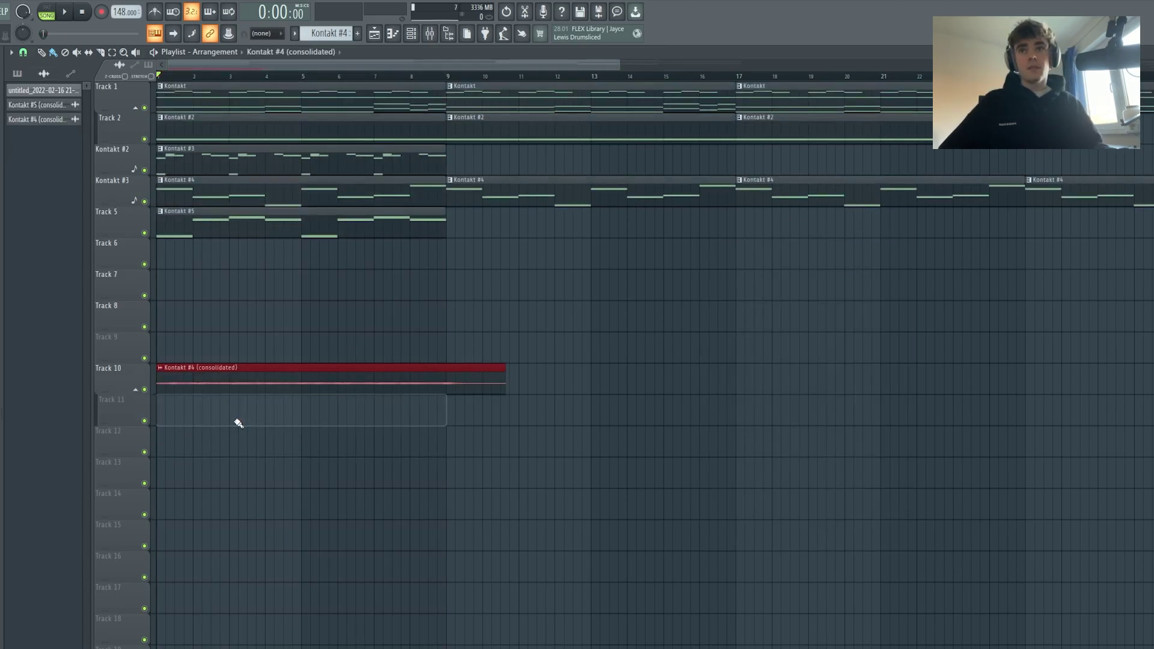
right_click(147, 390)
key(space)
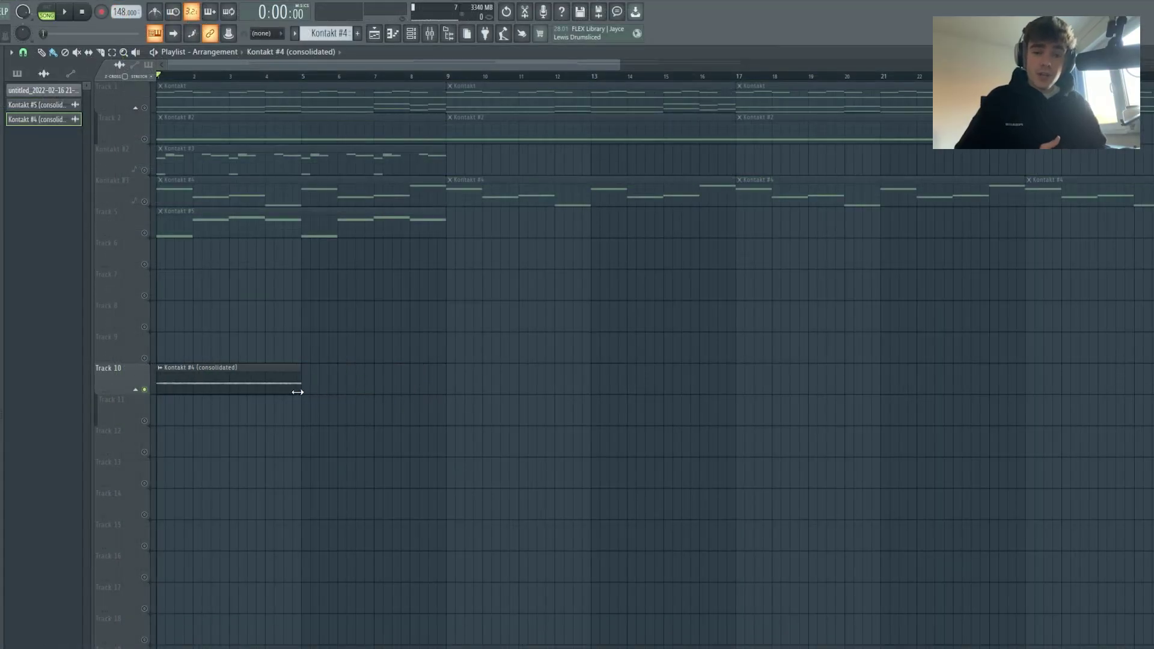
Step: Open the sampler settings of the consolidated Kontakt #4 clip to examine its time stretching and length, close them and play the clip
double_click(285, 382)
drag(363, 150, 382, 151)
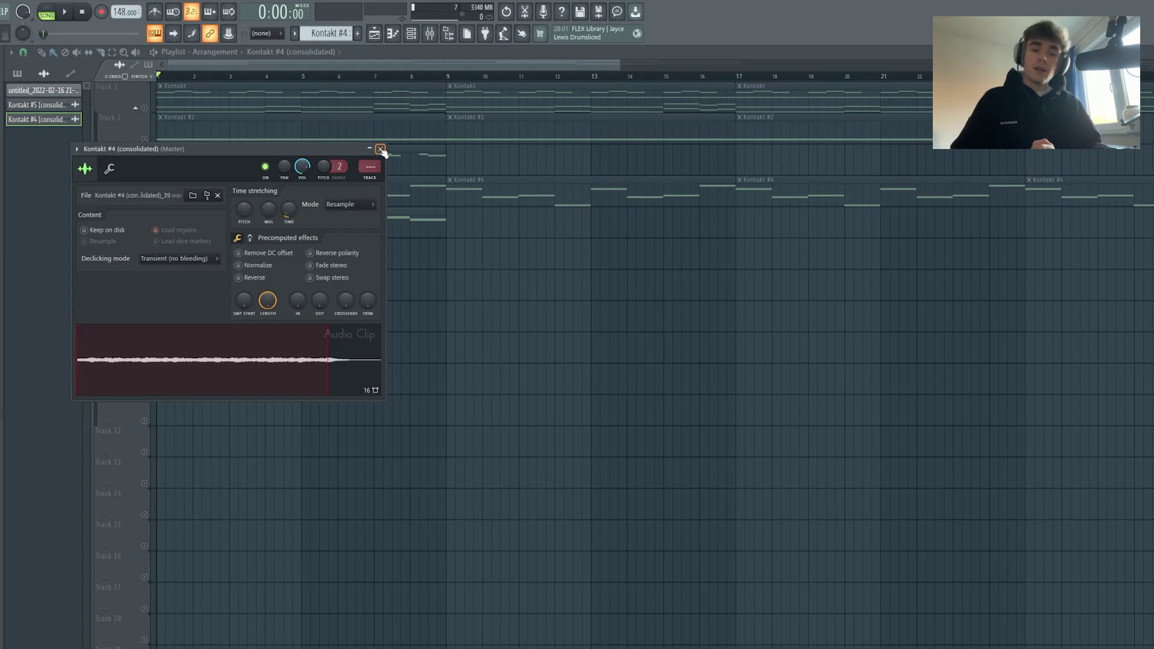
click(380, 149)
key(space)
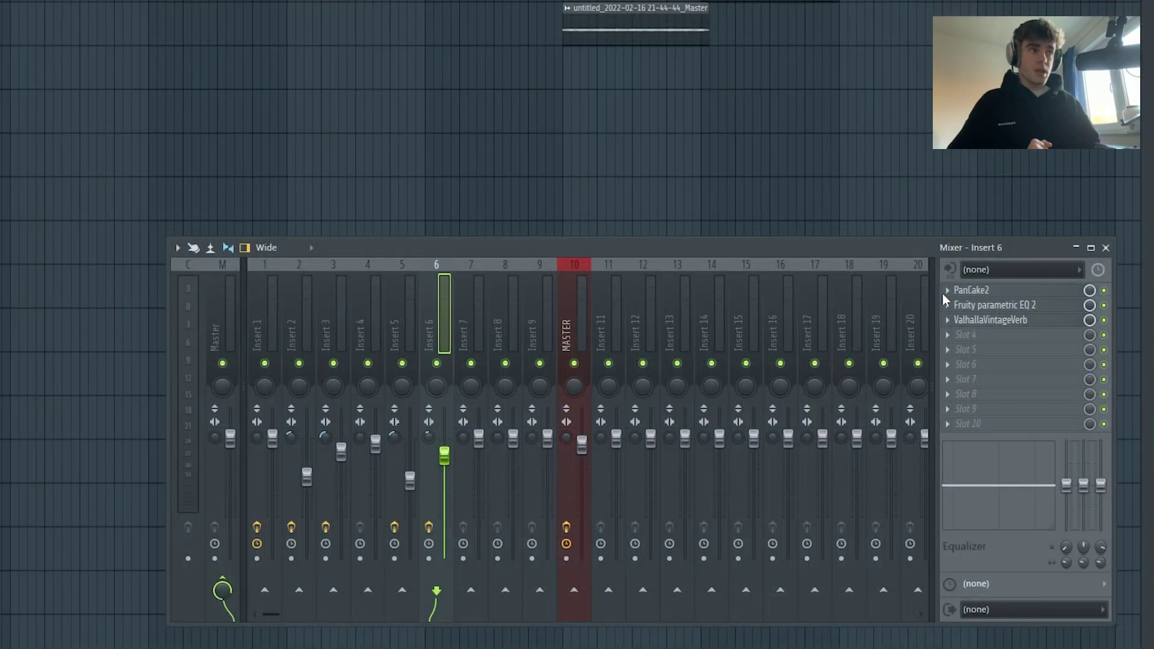
Step: Examine the Fruity Parametric EQ 2 on mixer Insert 6 and play back the arrangement
click(990, 305)
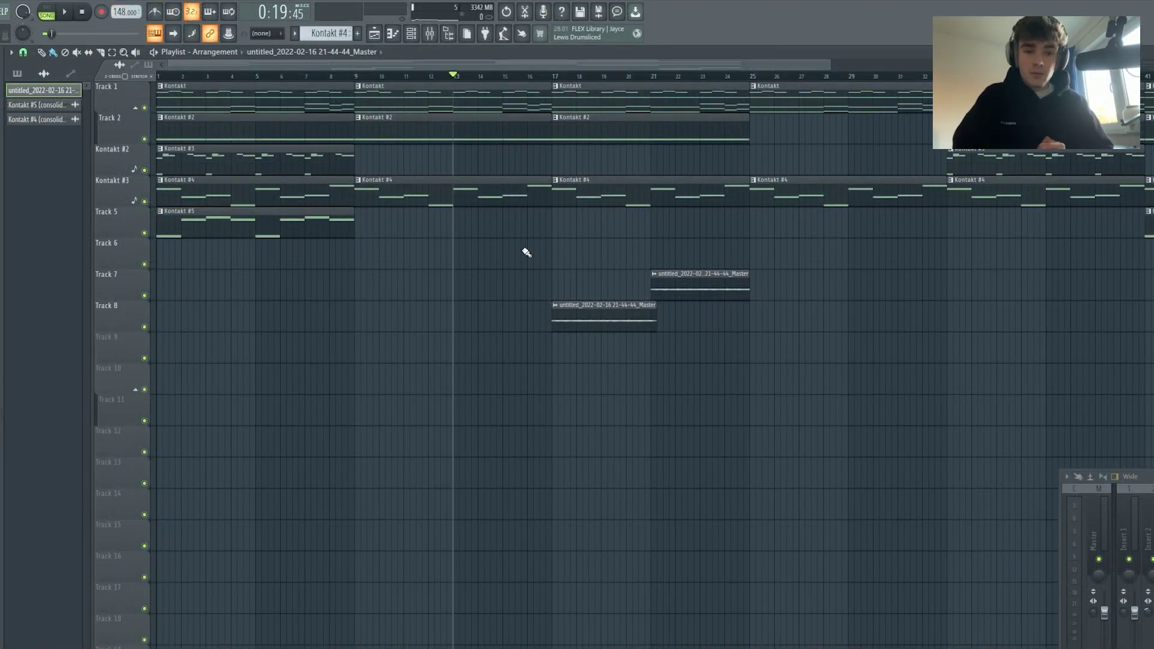
key(space)
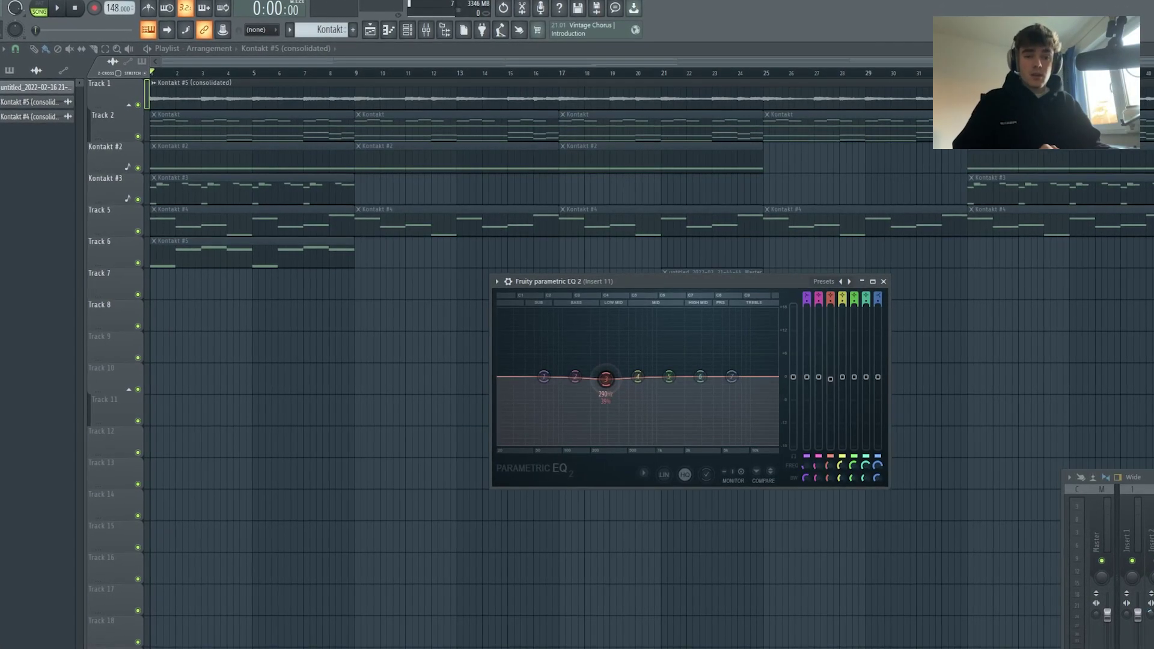
Step: Shape the Insert 11 Fruity Parametric EQ 2 during playback with slight cuts on bands 2 and 3 and a gentle boost on band 6
drag(606, 378, 610, 386)
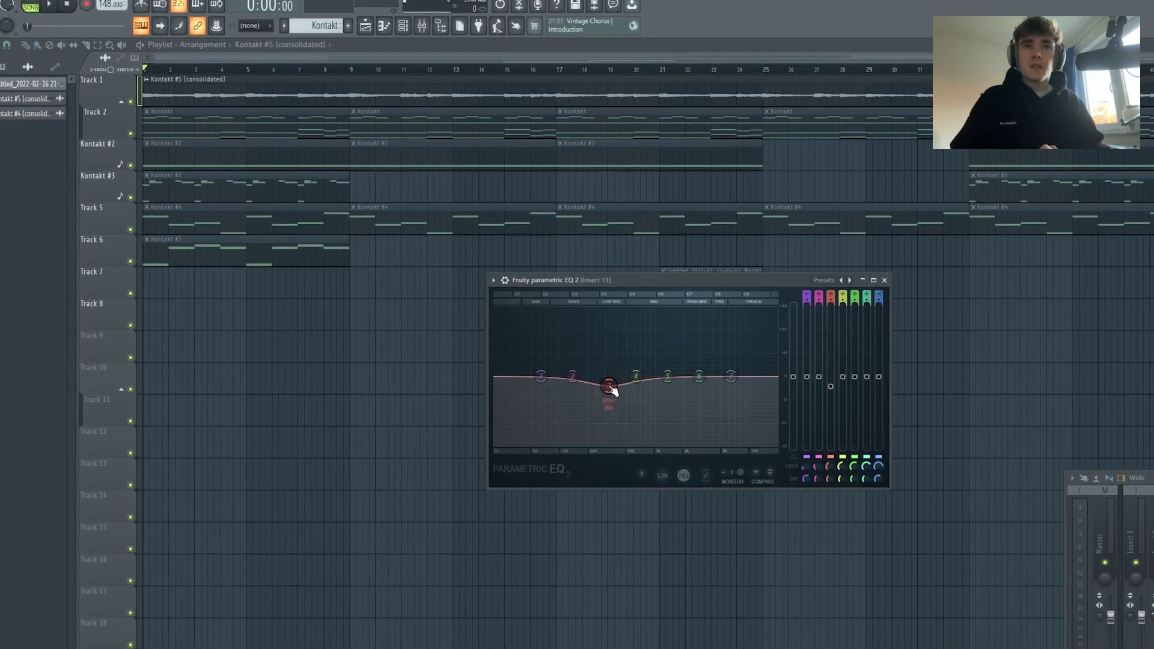
drag(699, 376, 697, 367)
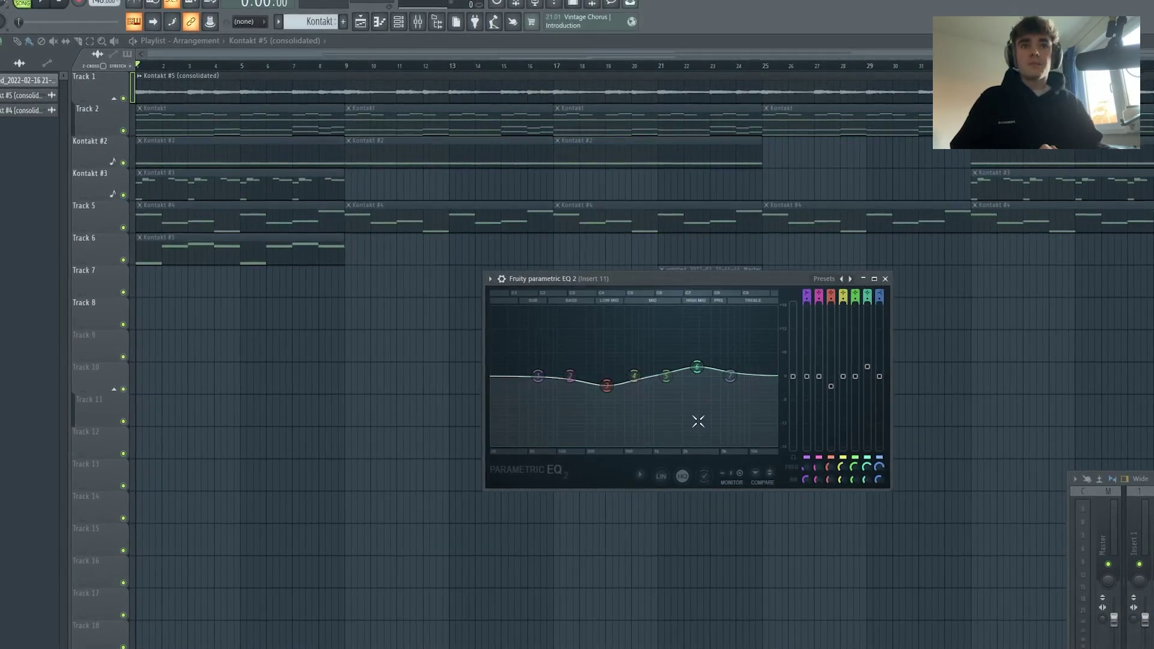
key(space)
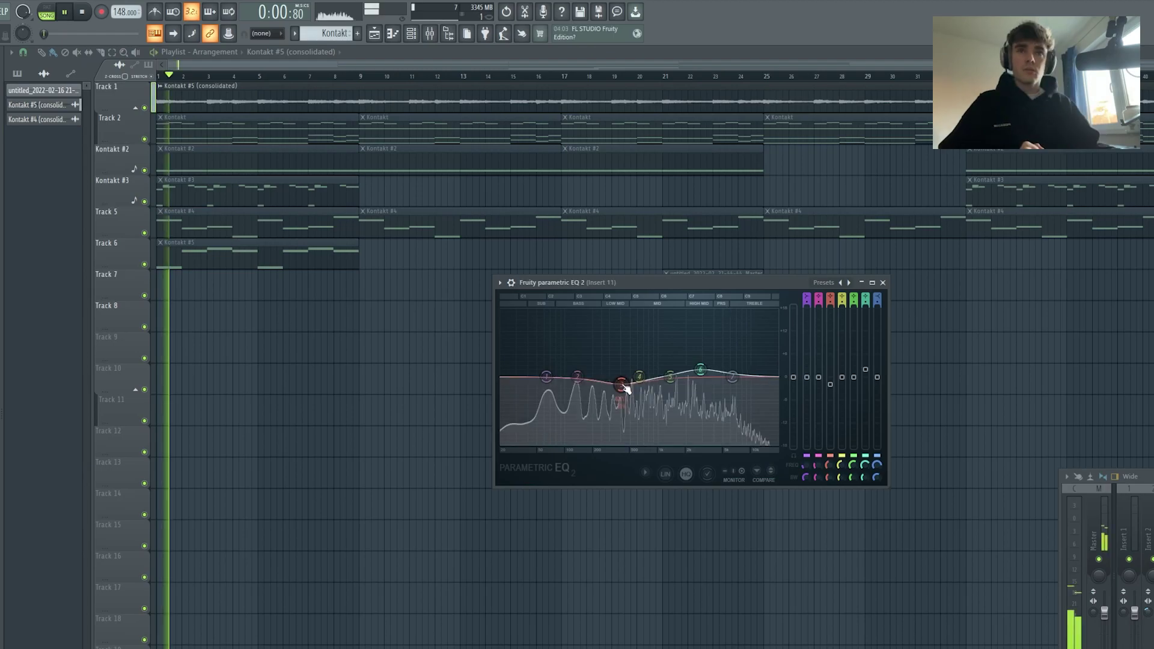
drag(577, 377, 614, 383)
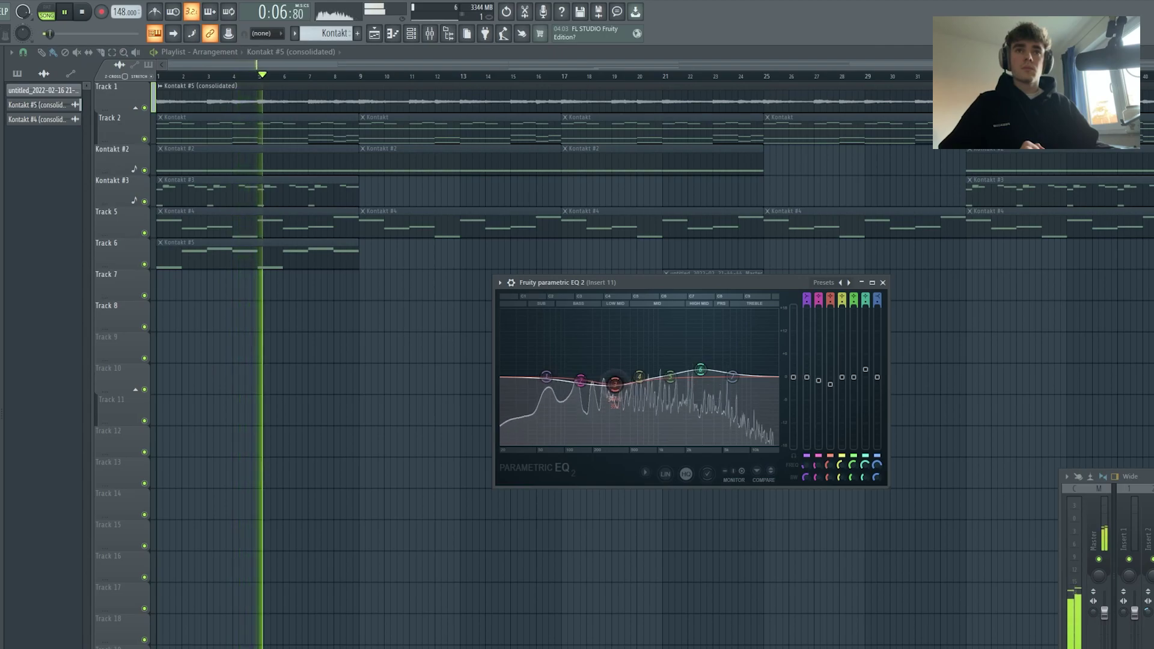
drag(700, 369, 692, 370)
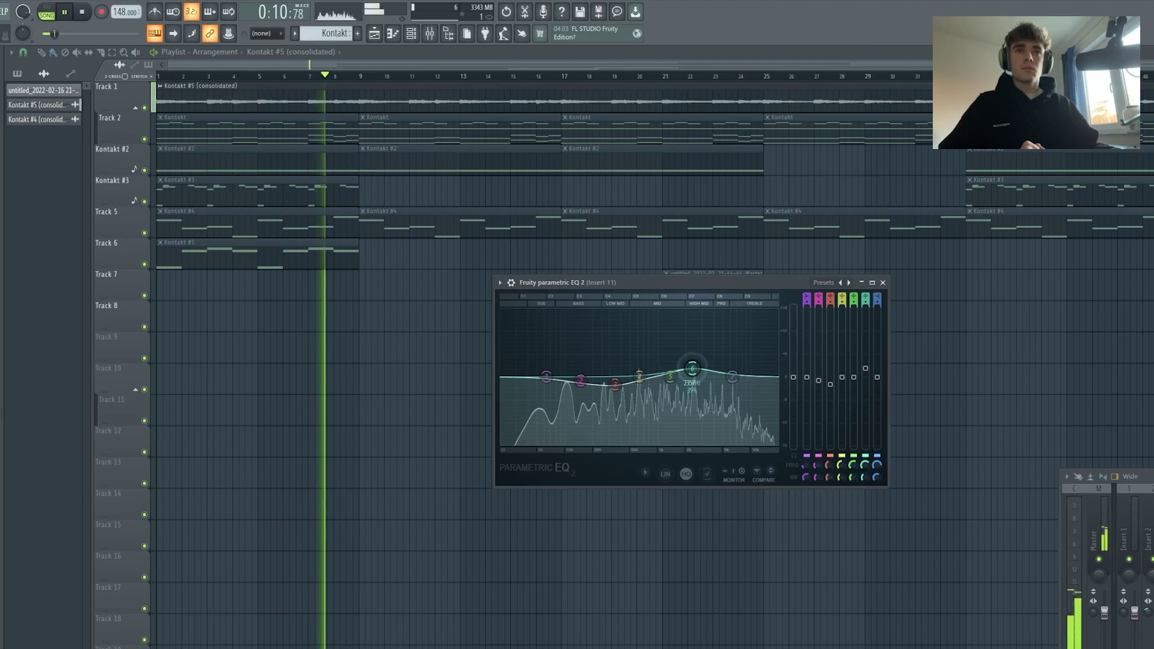